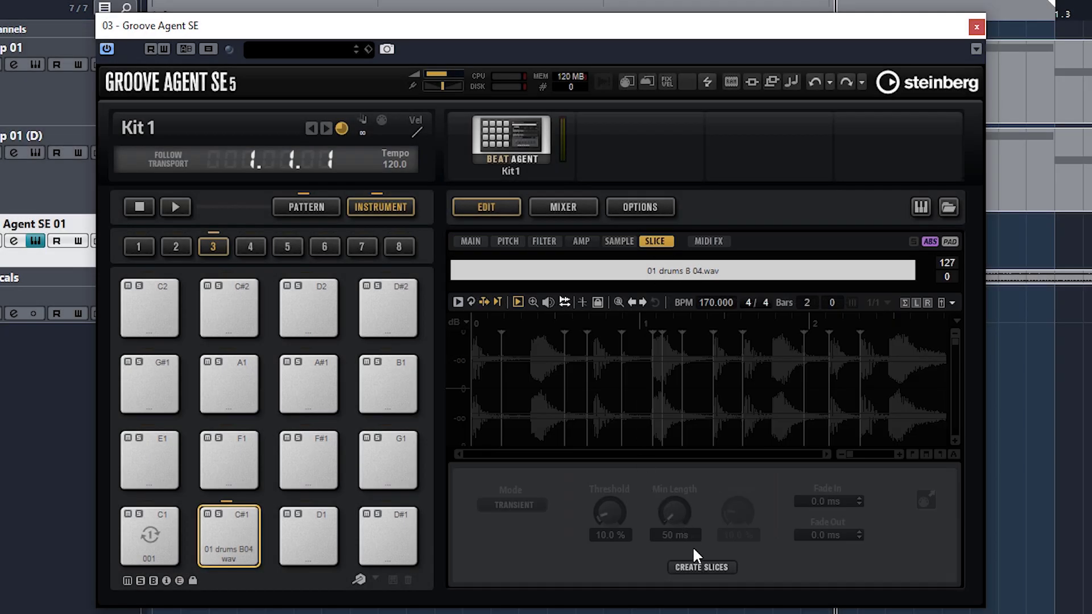
Step: Slice the drum loop across the Groove Agent pads, raise the Threshold, and clear the piano hitpoints
click(703, 566)
scroll(608, 516, down, 2)
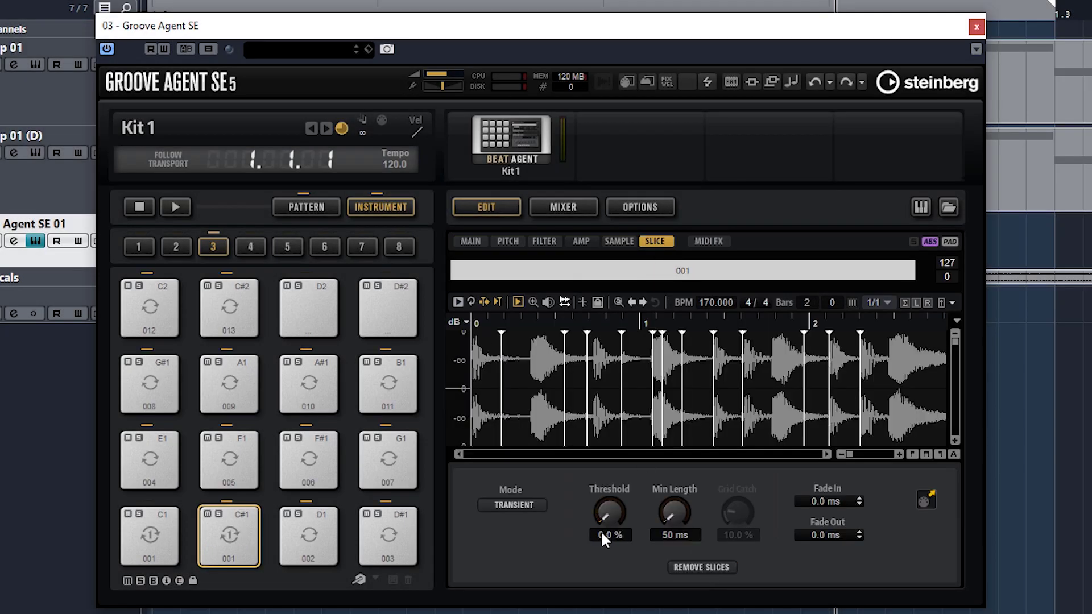
drag(601, 531, 623, 455)
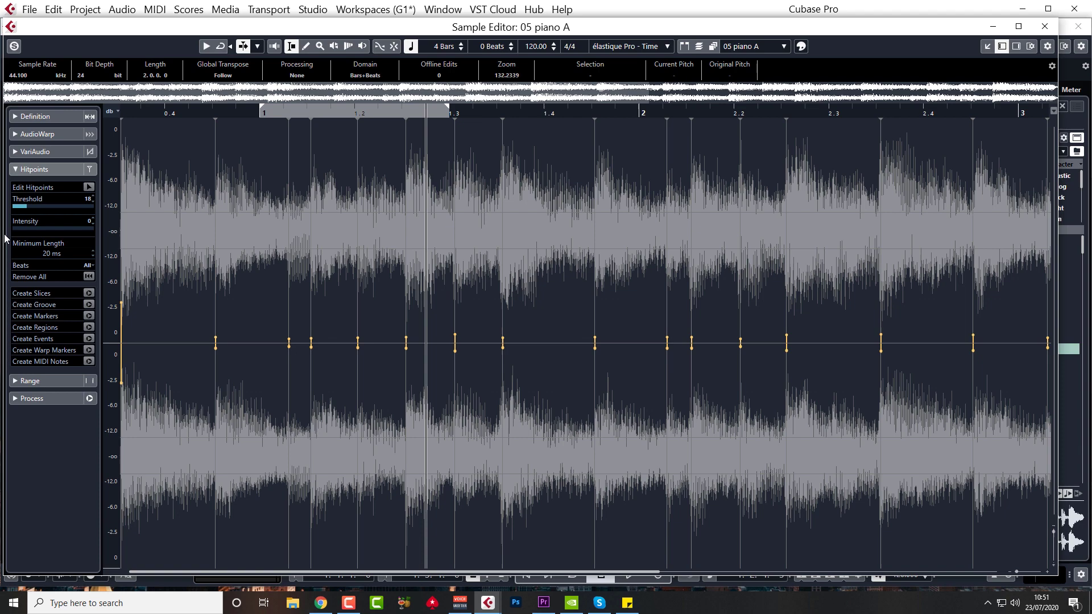
key(ctrl+z)
scroll(67, 254, down, 2)
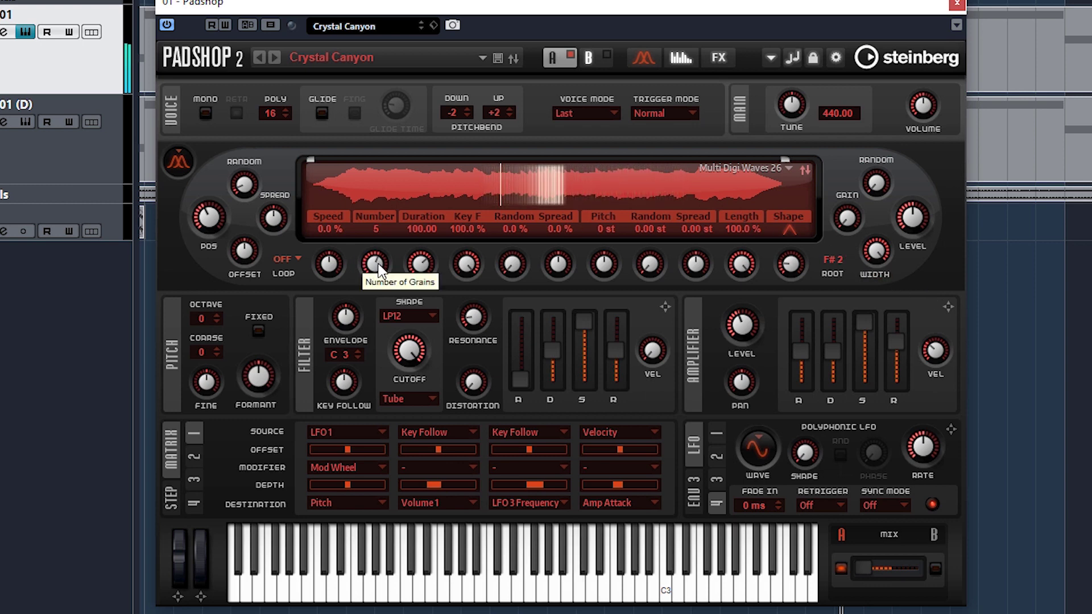
Step: Lower the grain Number and shift the grain position to 30.5 %
drag(378, 268, 364, 291)
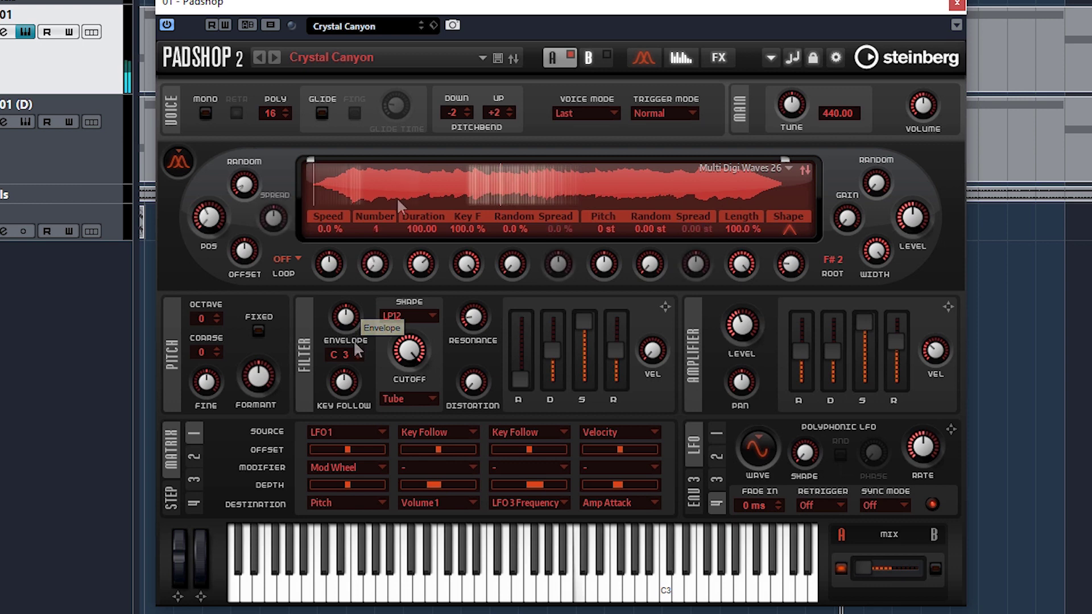
scroll(372, 229, up, 4)
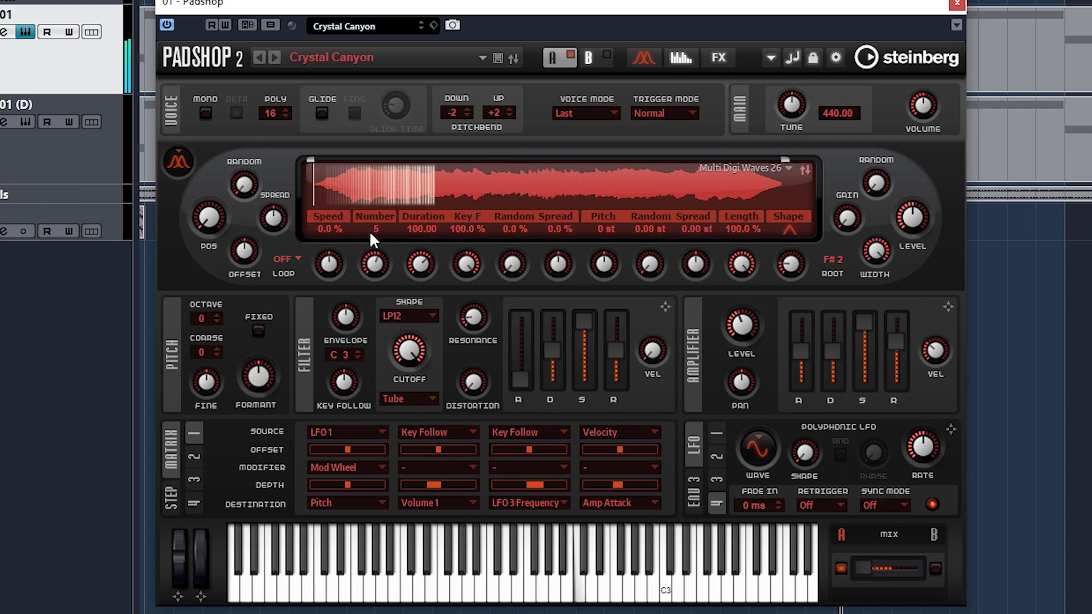
drag(218, 216, 217, 173)
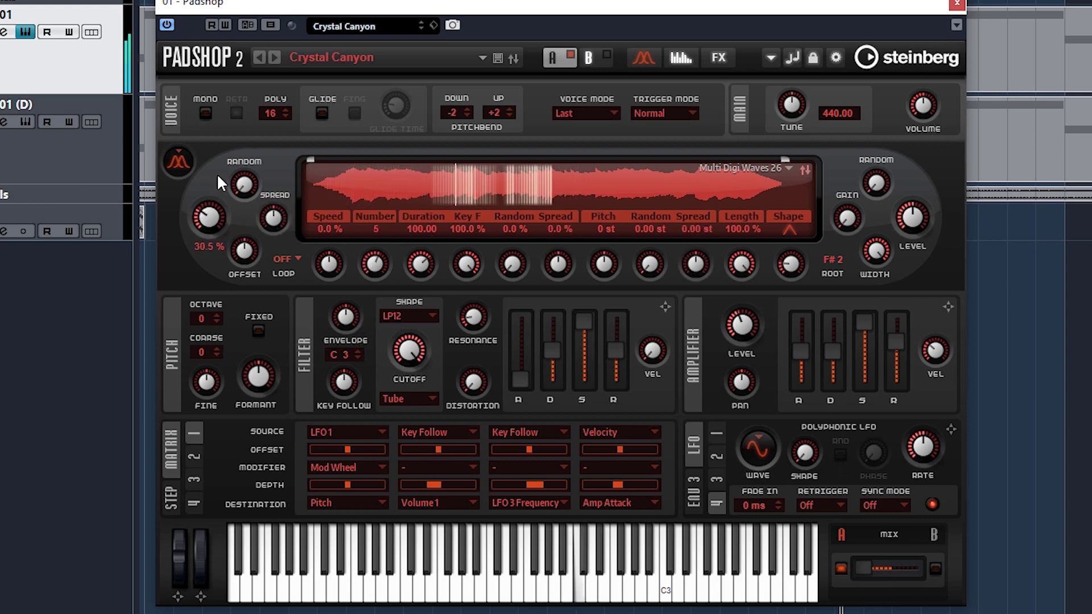
Step: Set grain Length to 81 %, Duration random variation to 10.5 %, and Duration to 27.37
mouse_move(253, 181)
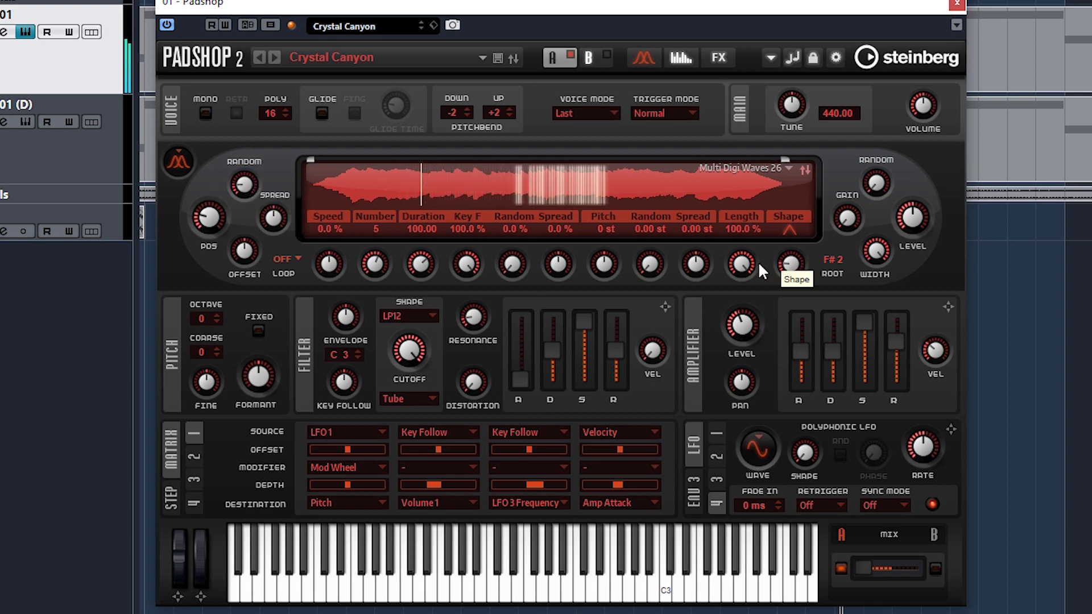
drag(739, 271, 739, 295)
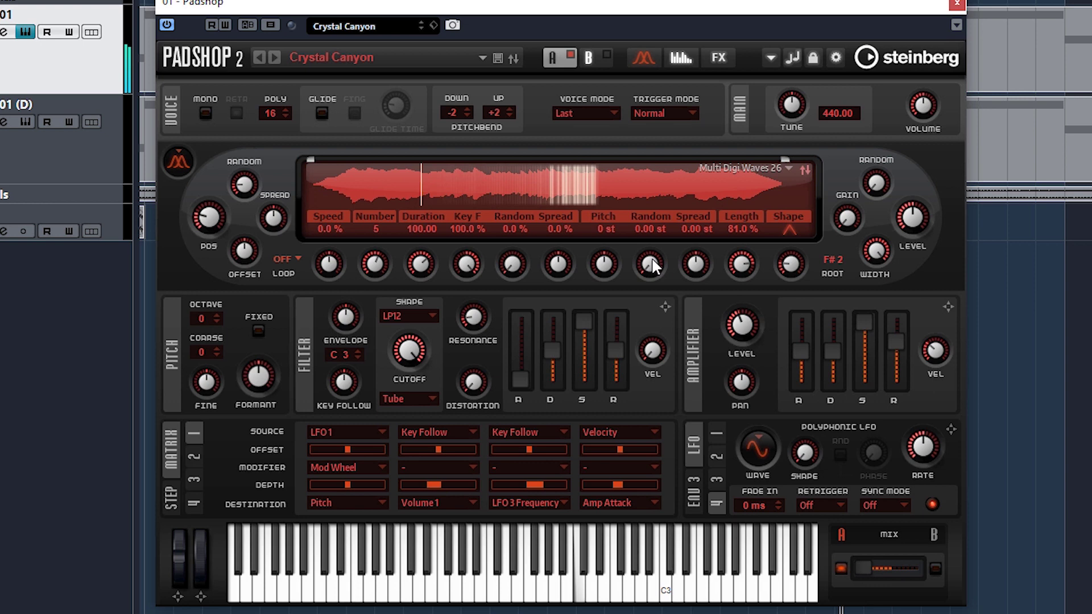
drag(651, 257, 656, 234)
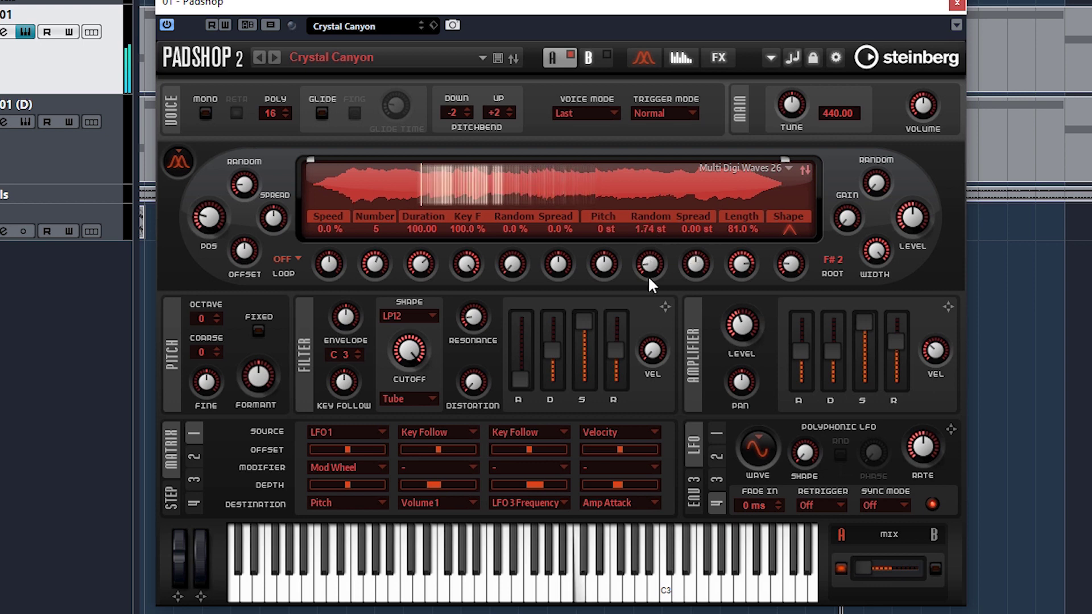
drag(647, 276, 644, 309)
drag(517, 261, 561, 250)
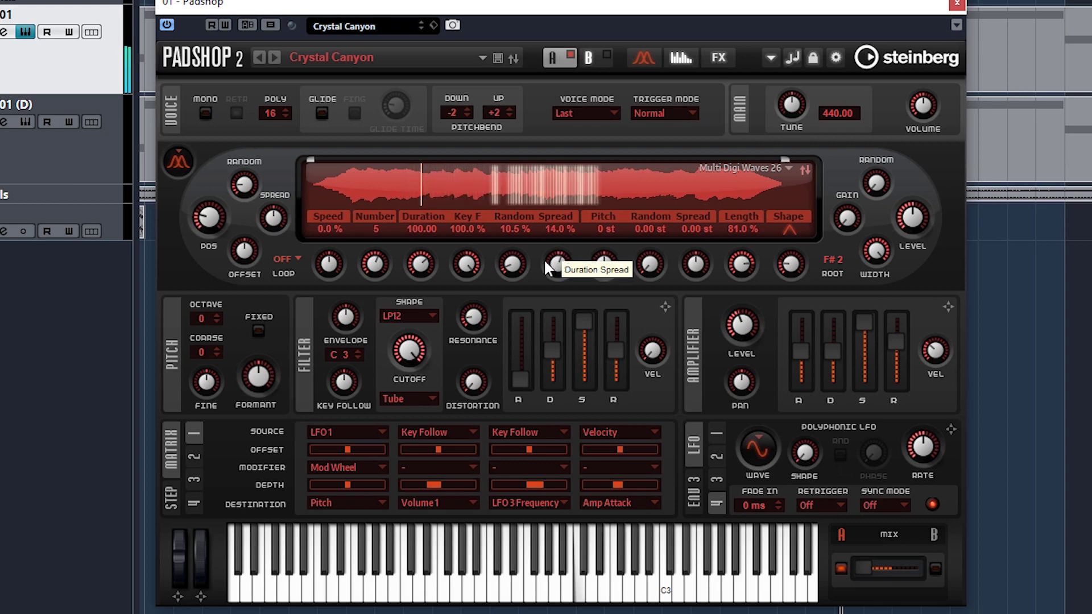
drag(422, 267, 405, 321)
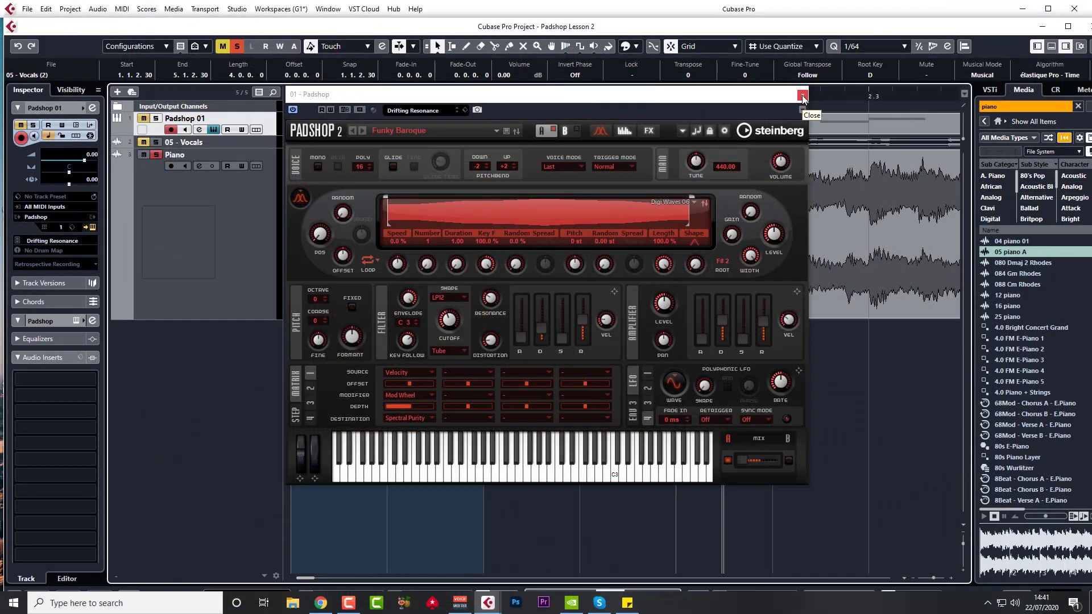
Step: Close the Padshop window and preview the 05 piano A sample in the MediaBay
click(803, 97)
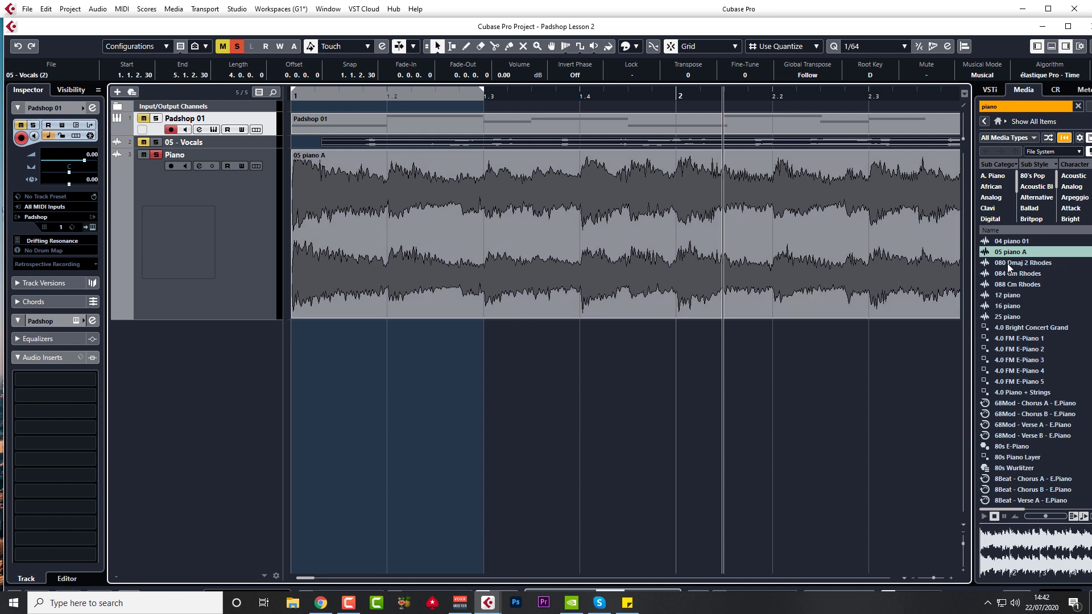
click(984, 517)
click(994, 517)
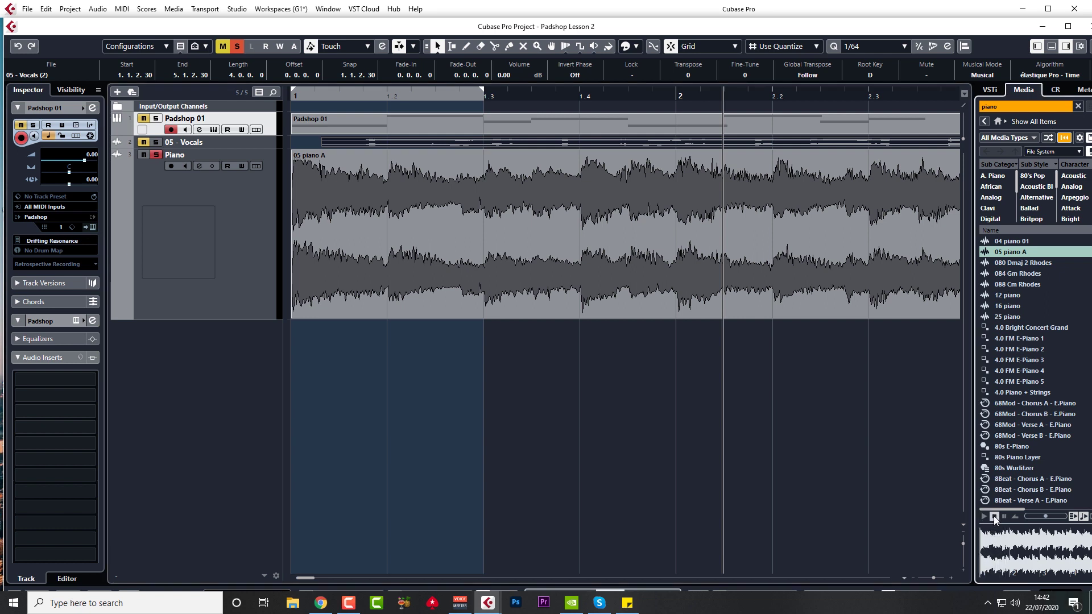
Step: Play the project from its start, then stop playback
click(294, 97)
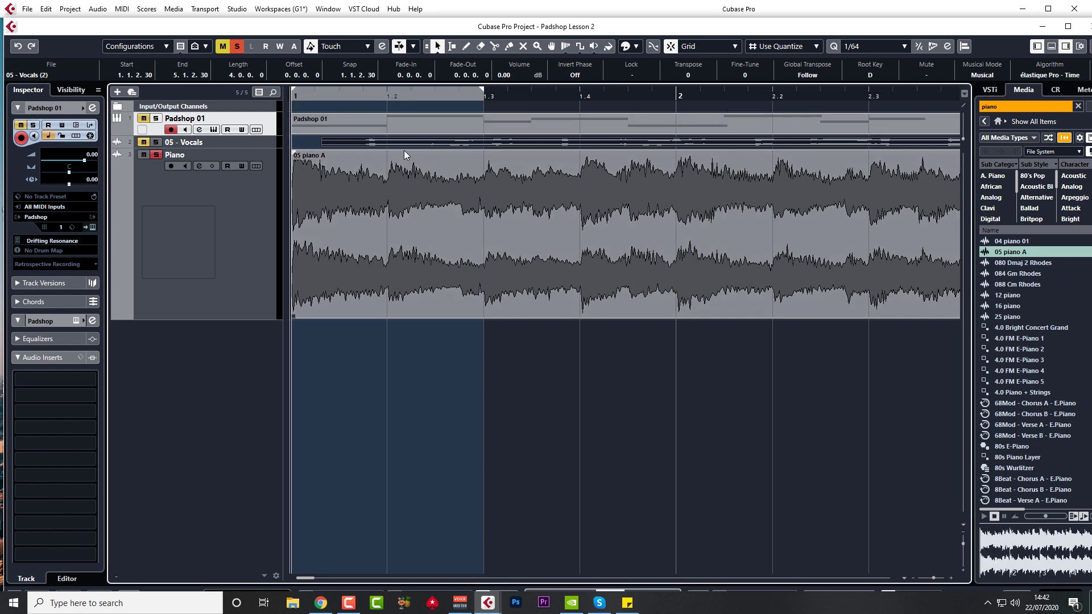
key(space)
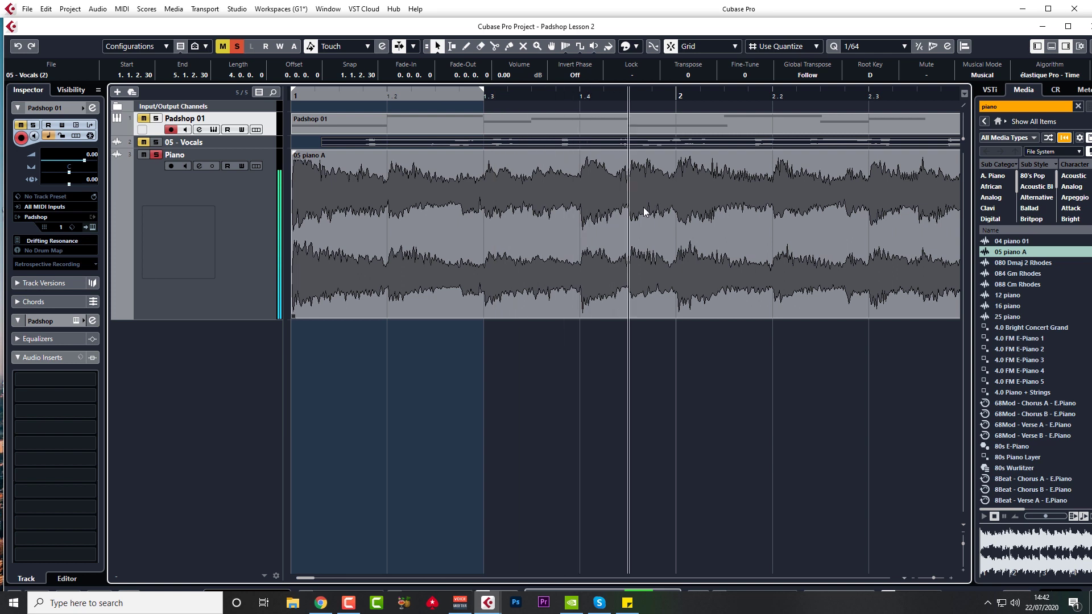
key(space)
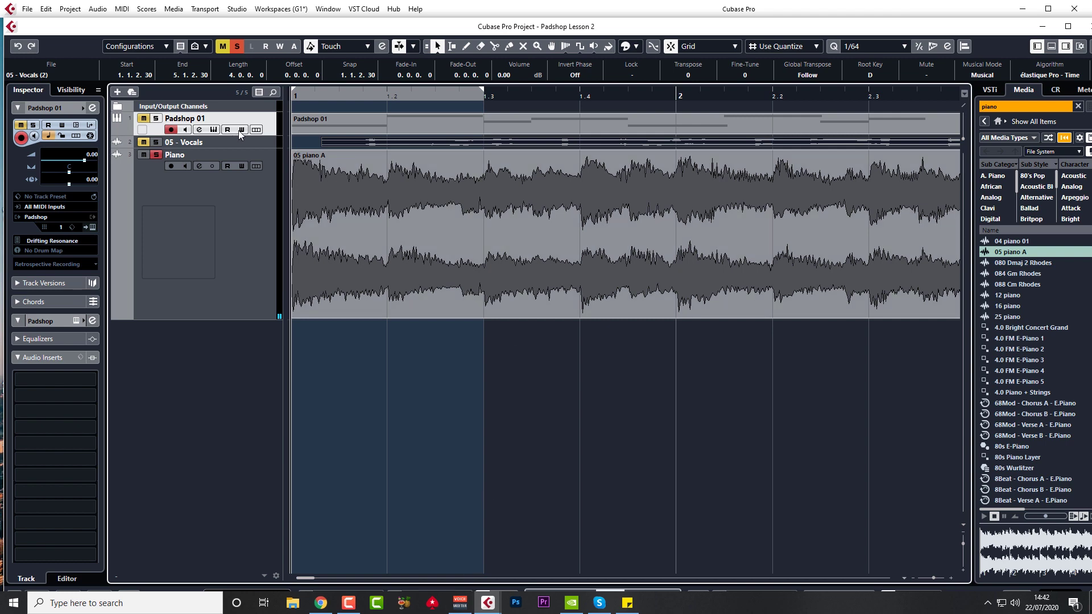
click(213, 130)
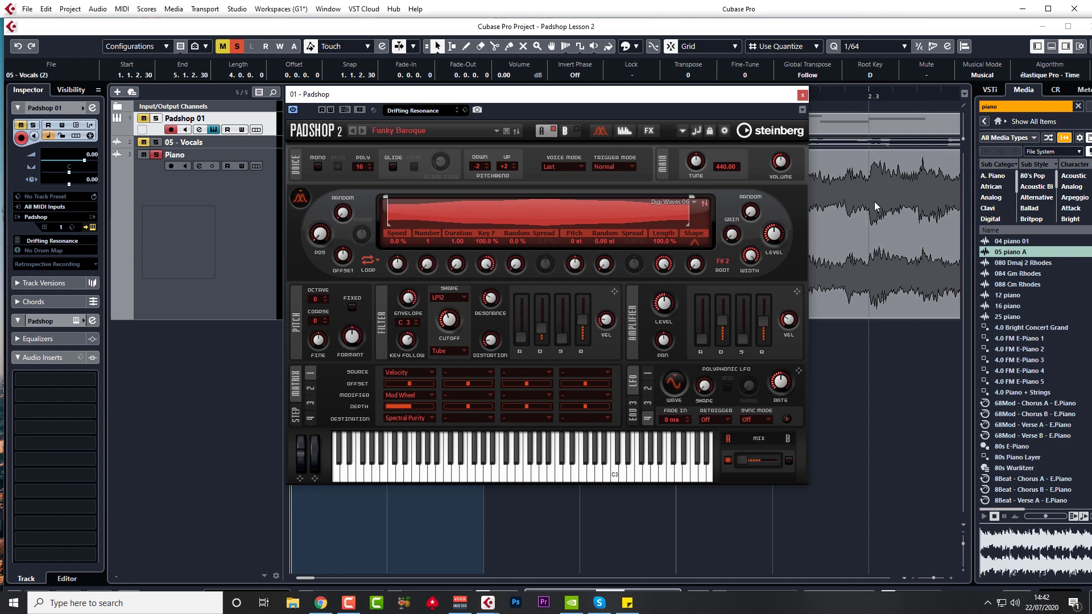
click(860, 210)
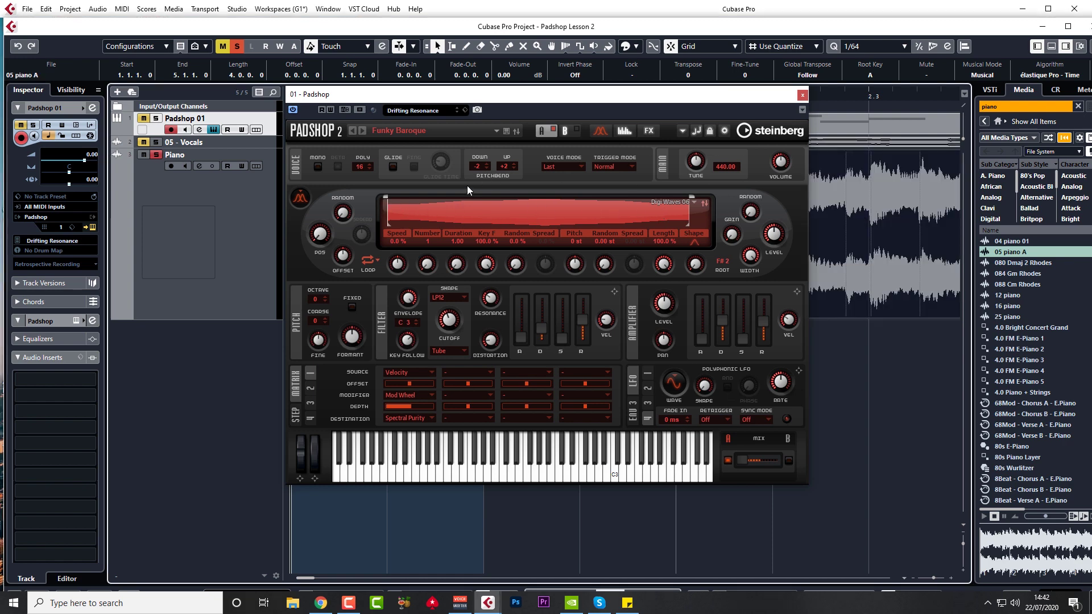
key(ctrl+w)
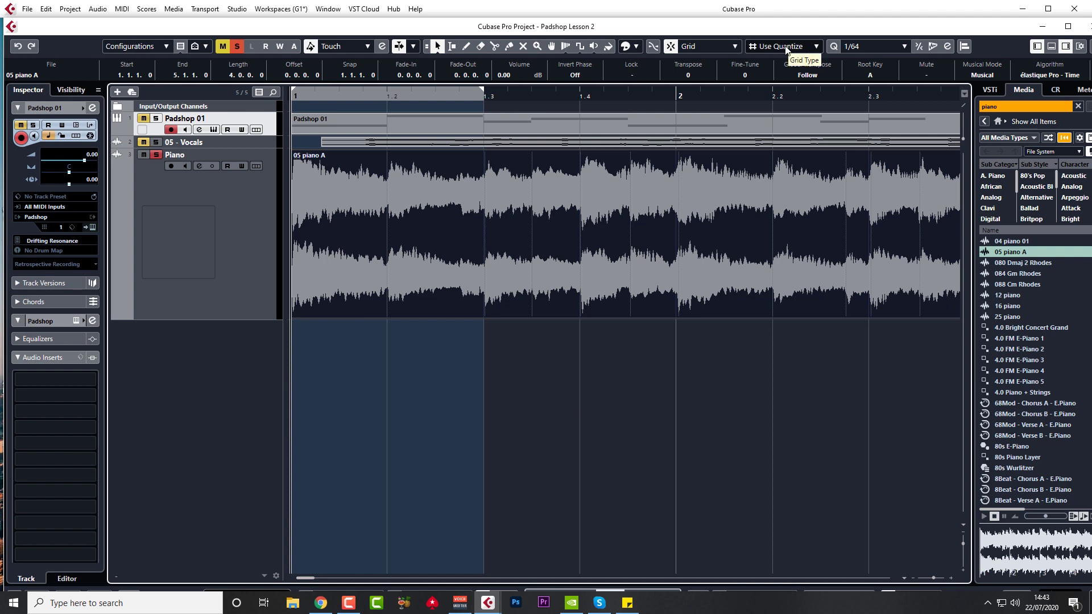
Step: Keep quantize at 1/64 and zoom in around the slice position at 1.3.3.0
click(876, 49)
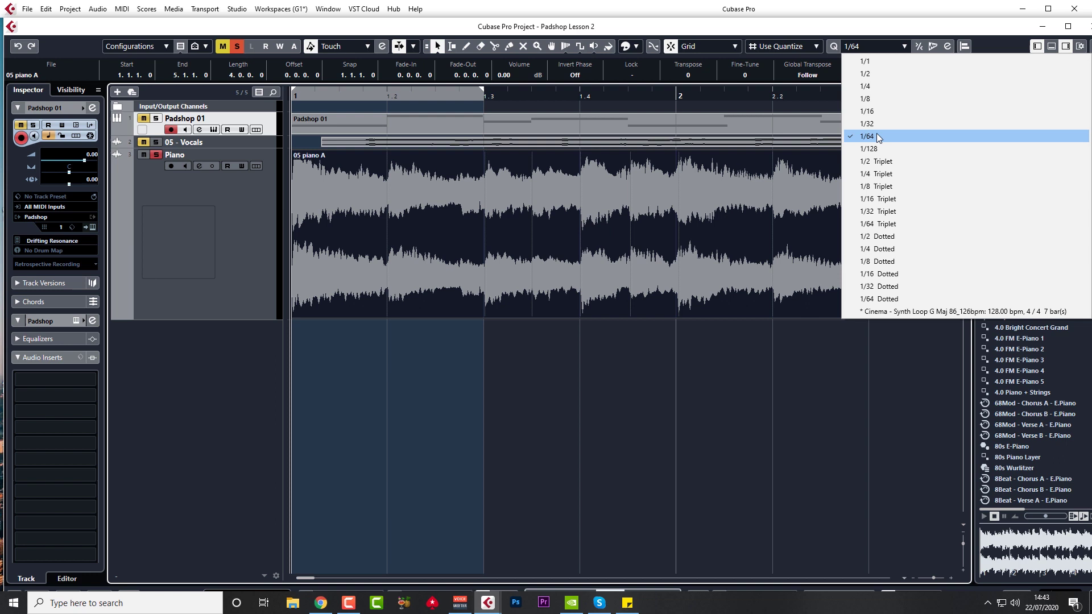
click(879, 137)
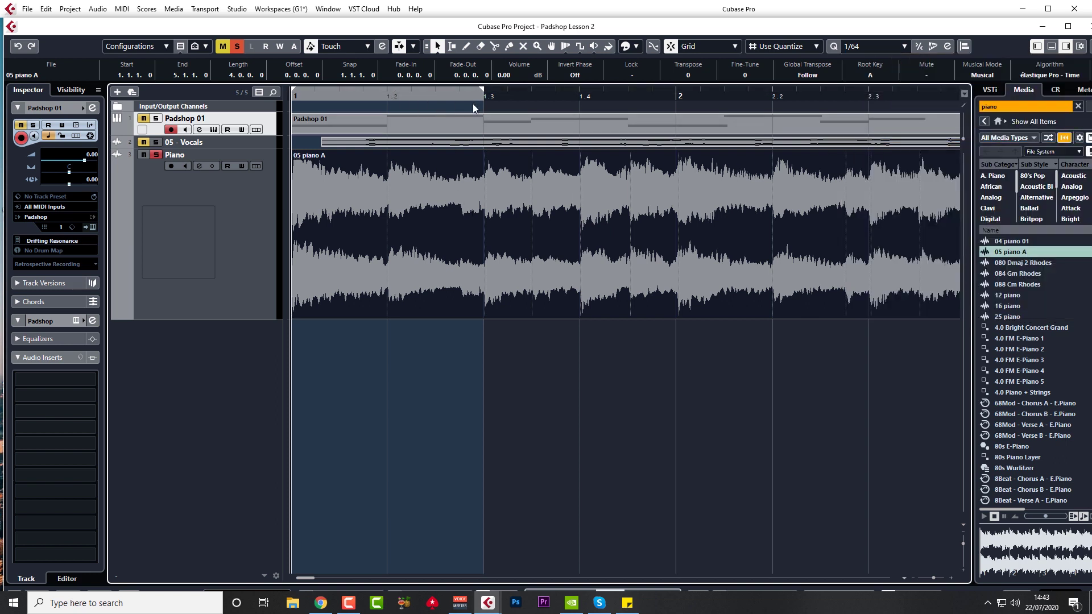
click(533, 101)
key(h)
key(h)
key(h)
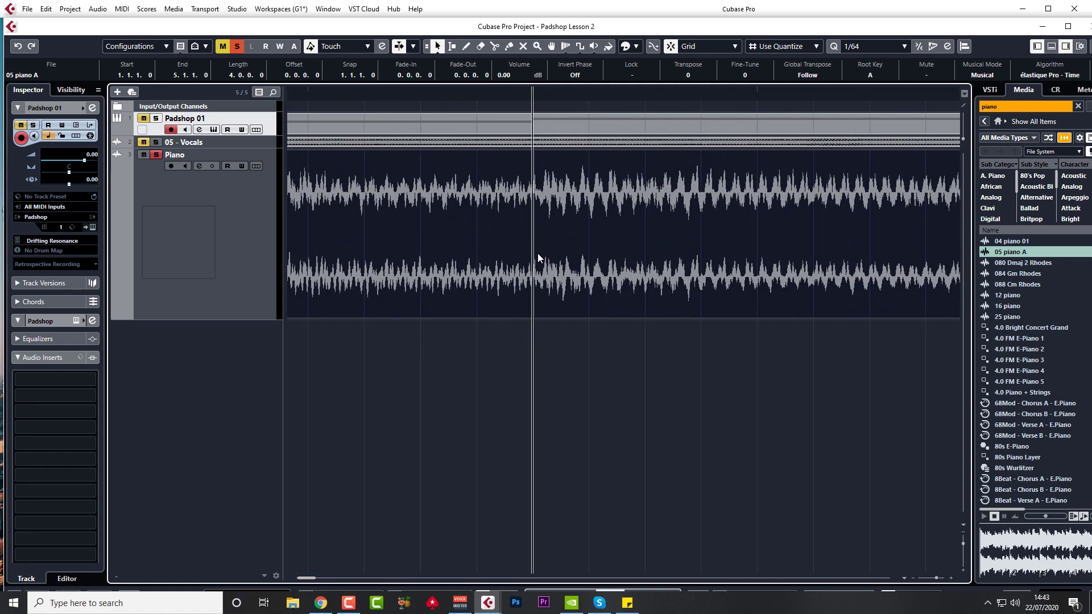
Step: Split the Piano event at 1.3.3.0 and 1.3.3.30 and delete the audio on both sides
click(494, 46)
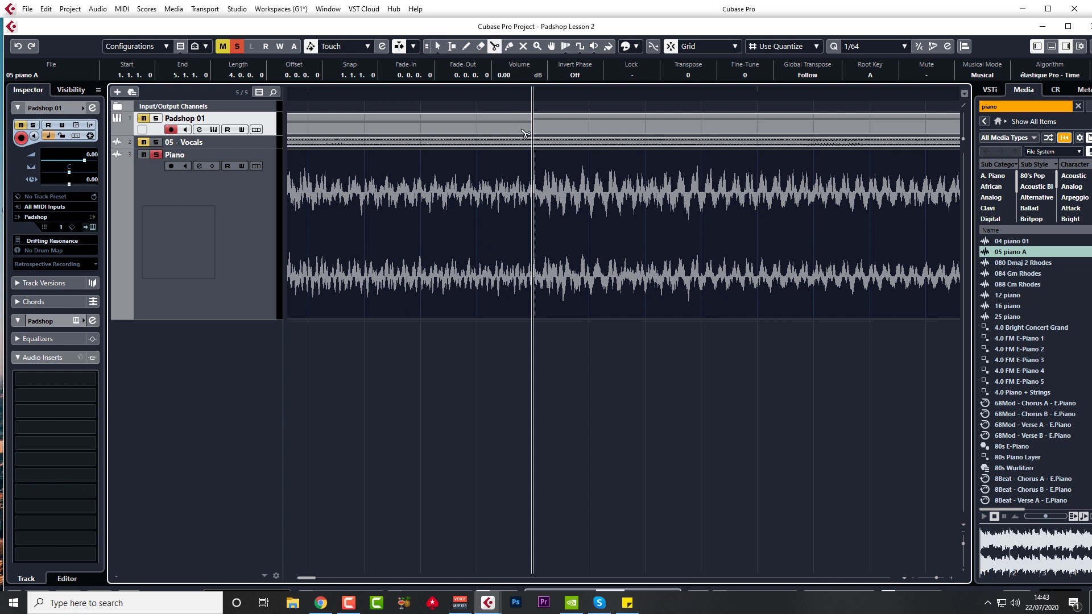
click(536, 239)
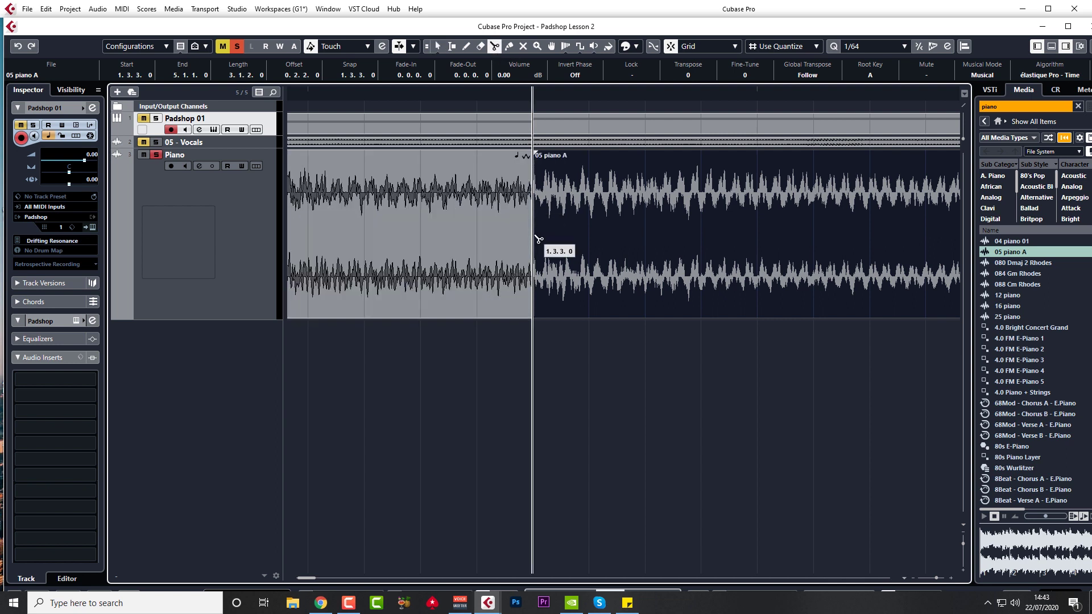
click(591, 239)
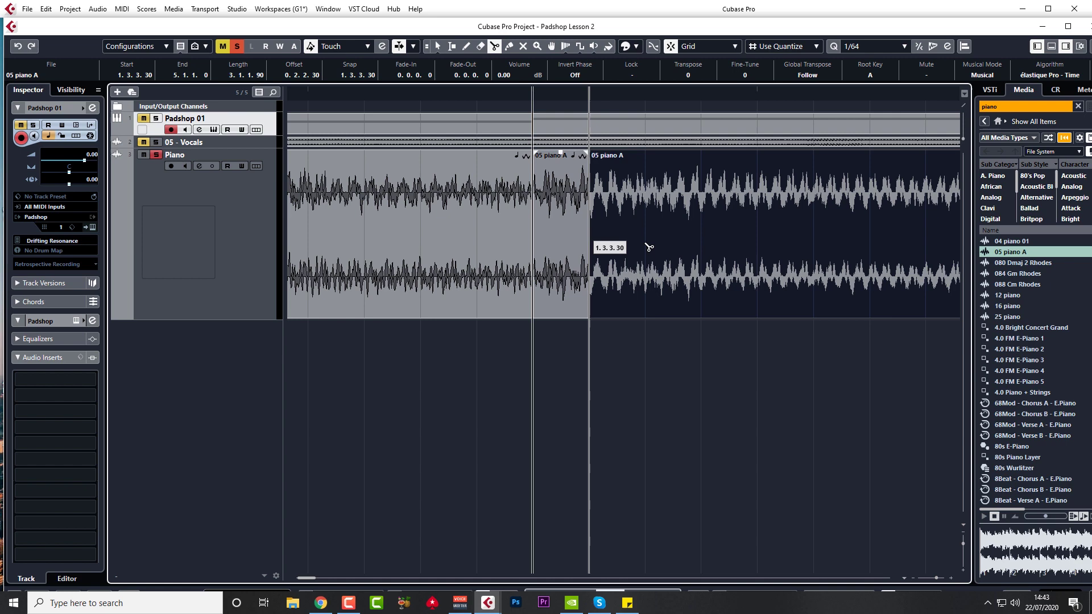
key(Delete)
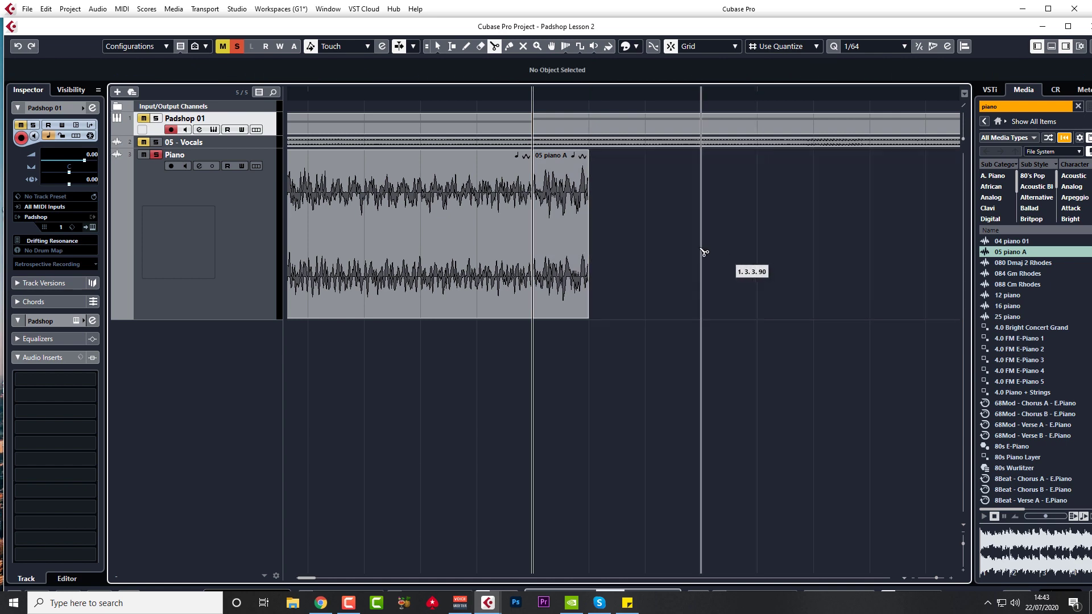
key(1)
click(449, 226)
key(Delete)
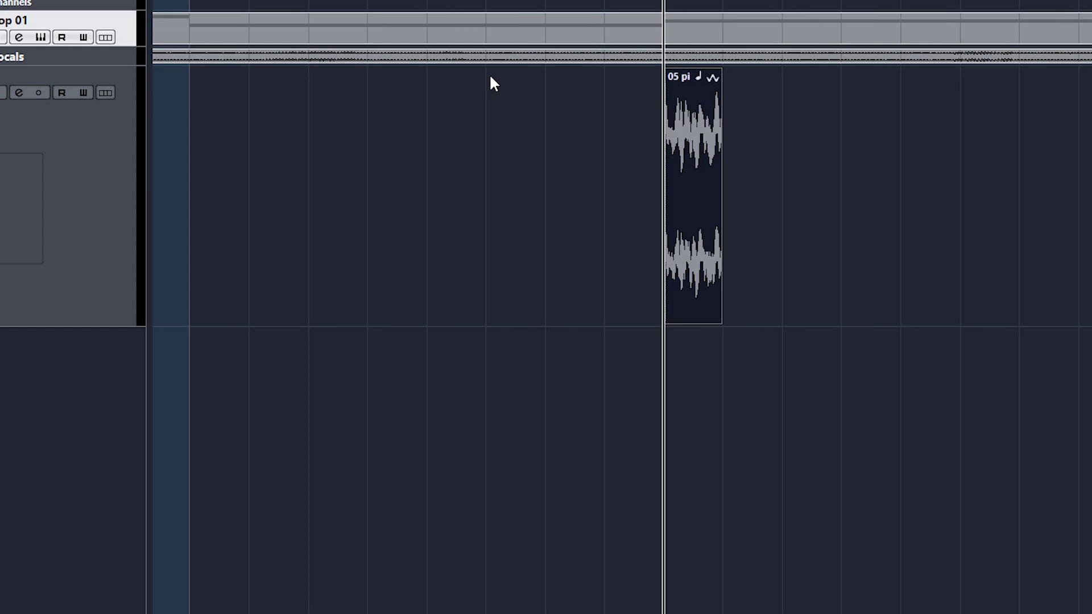
Step: Zoom the arrangement and audition the single piano slice
key(g)
key(g)
key(g)
key(g)
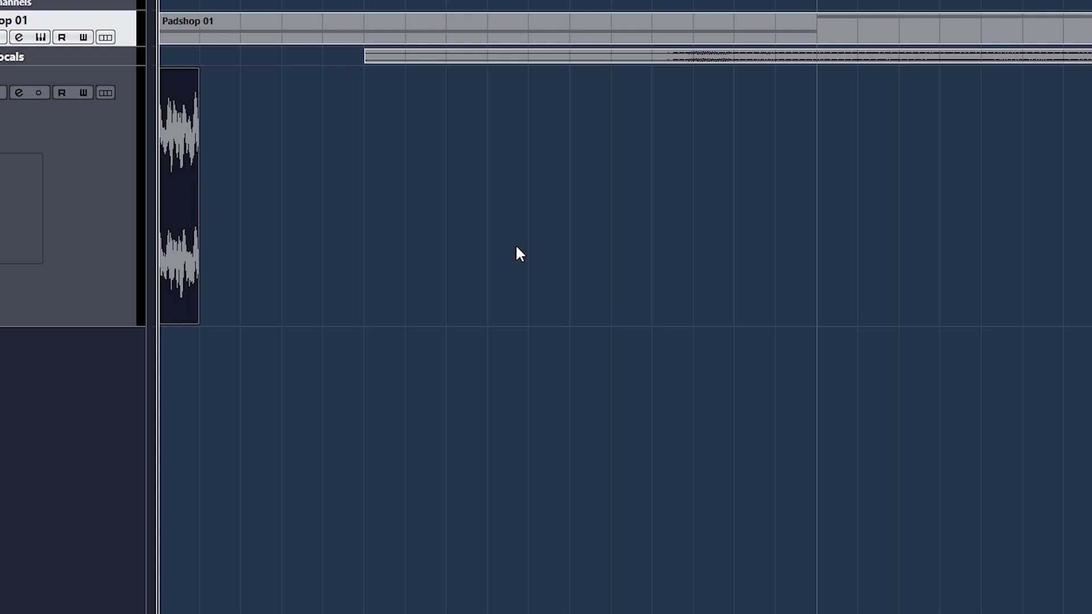
key(space)
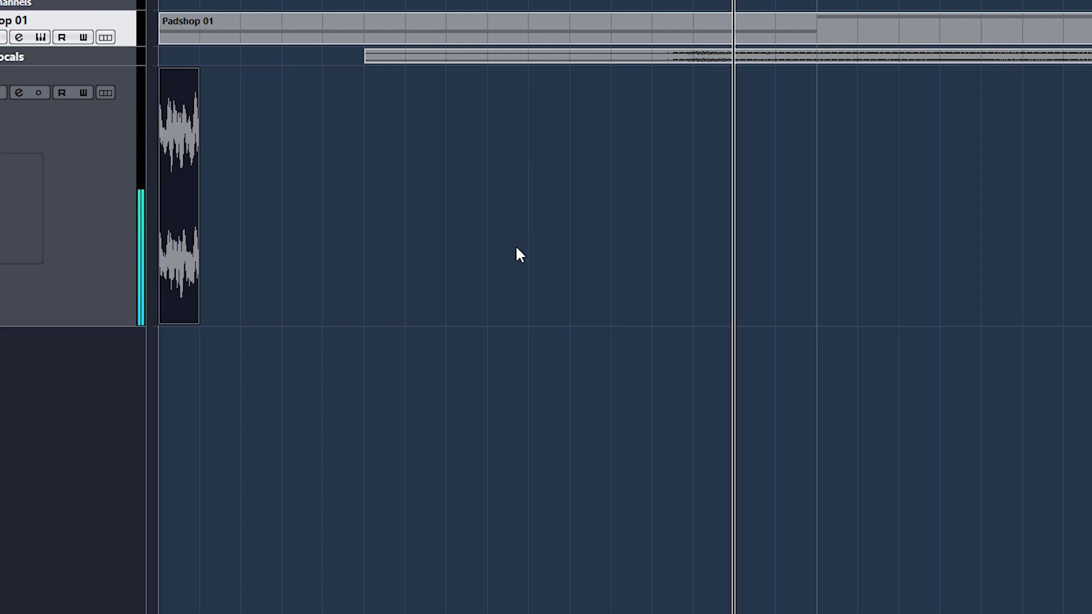
key(space)
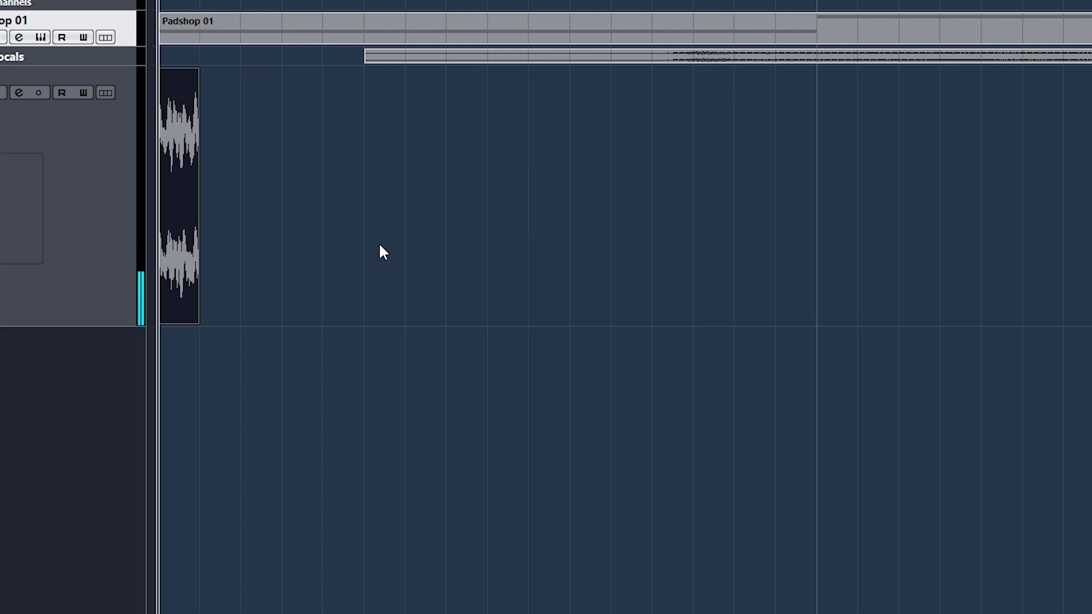
Step: Repeat the slice many times along the Piano track and play the result from the start
mouse_move(166, 159)
drag(198, 200, 1089, 230)
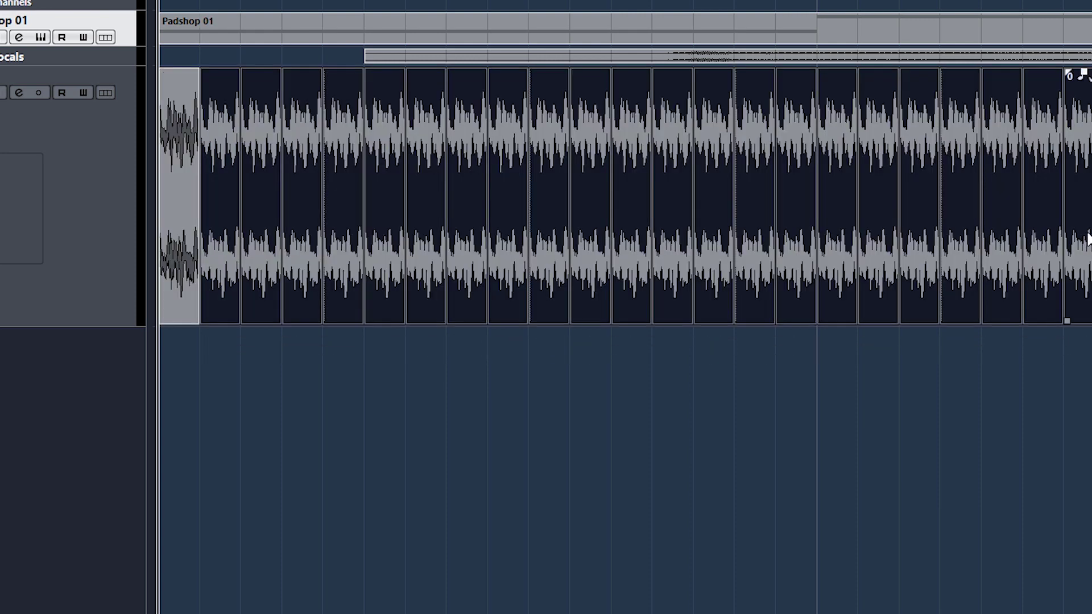
key(space)
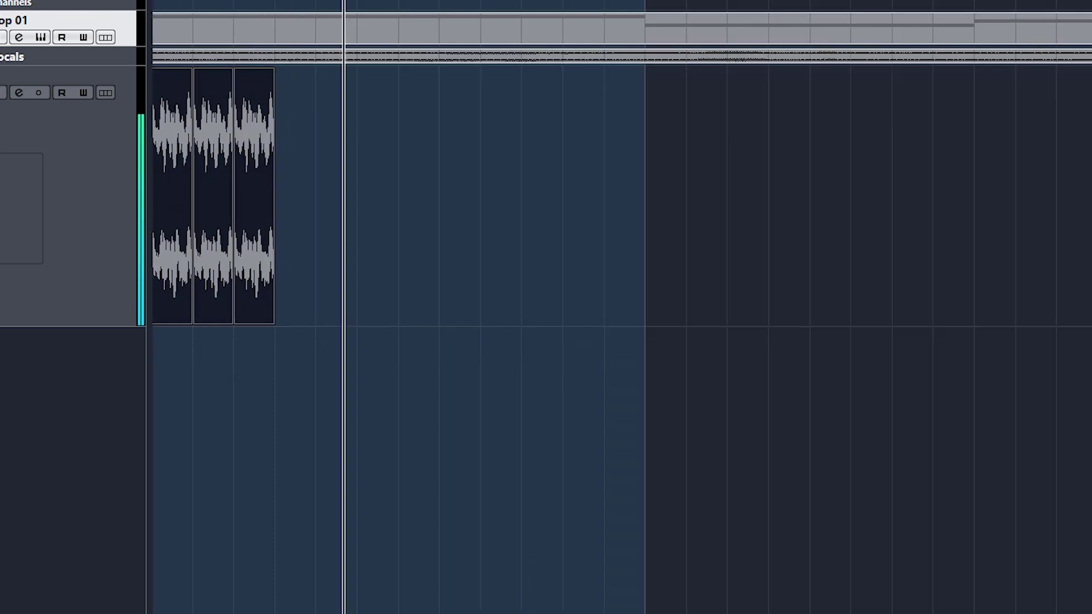
key(space)
key(Home)
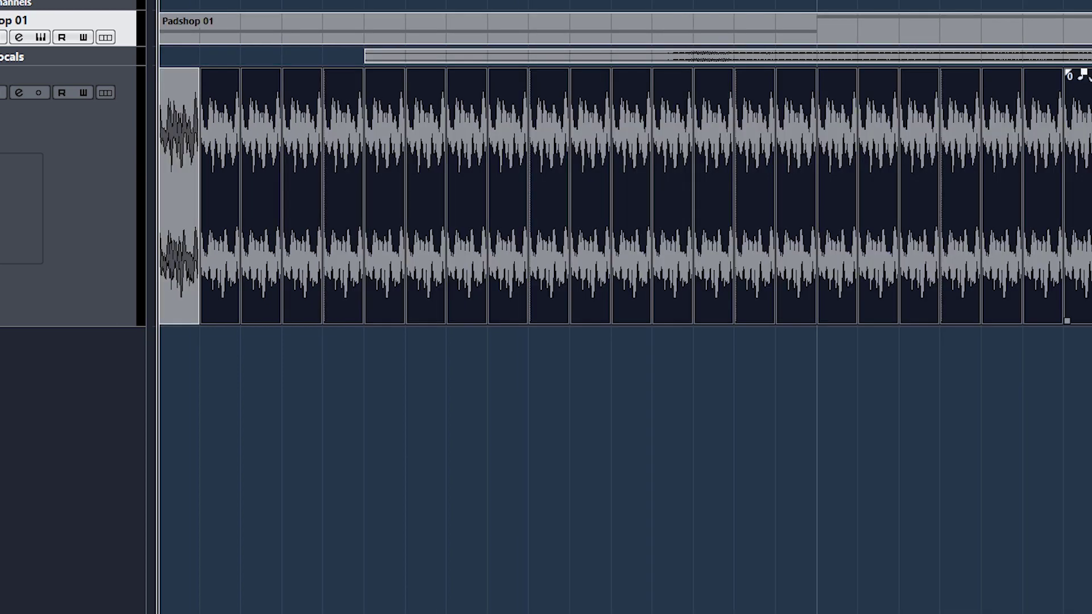
key(space)
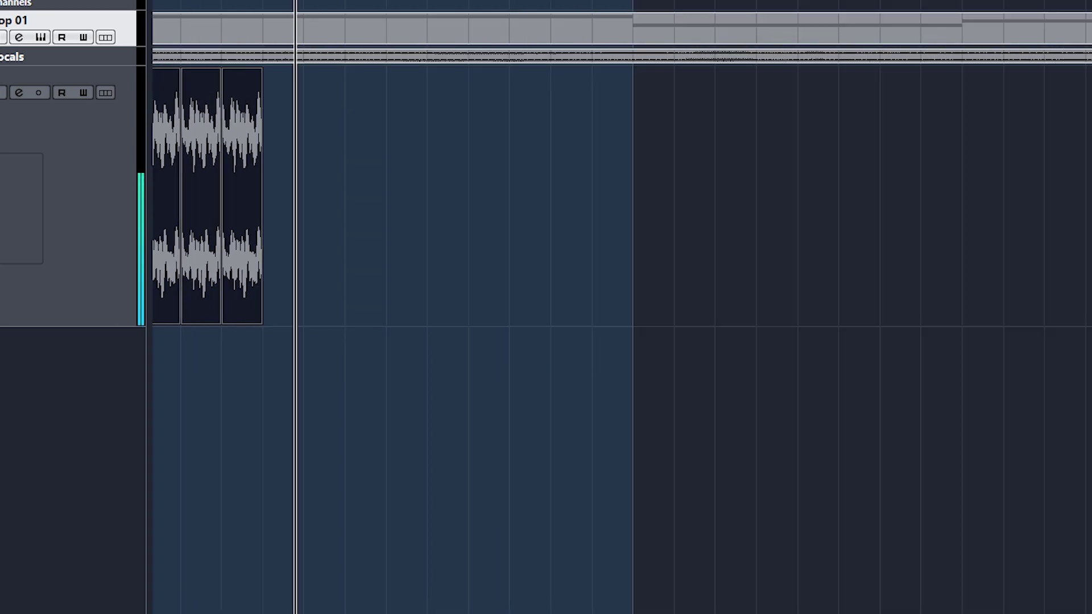
key(Home)
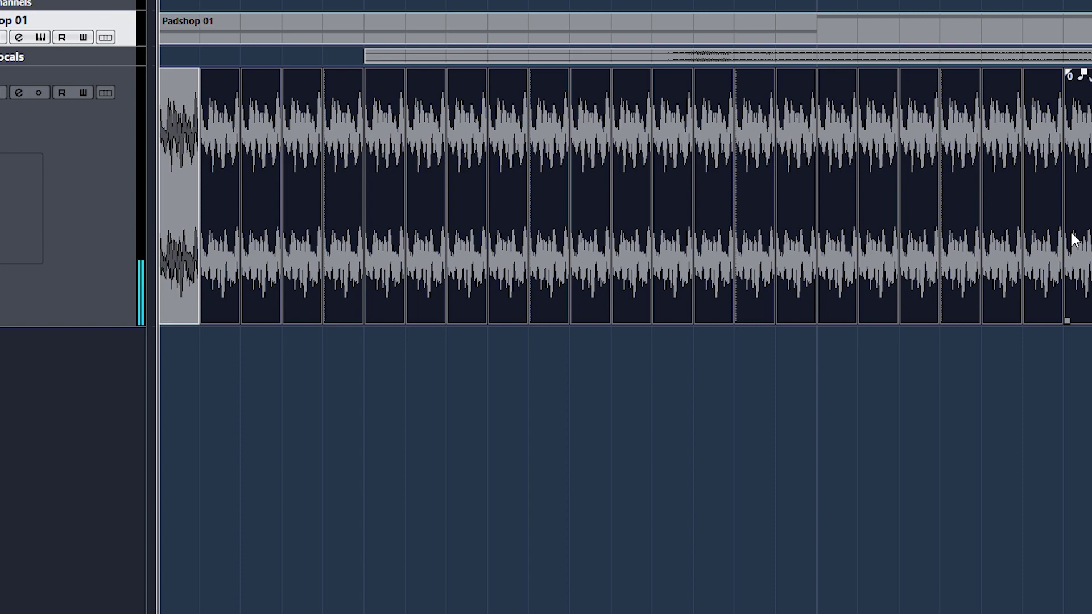
key(space)
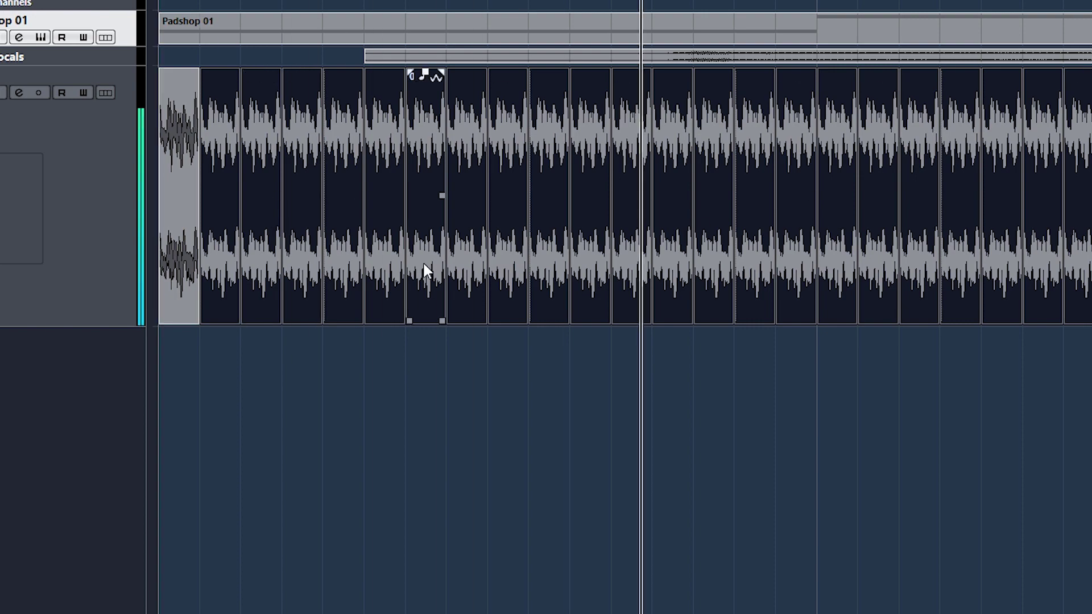
key(Home)
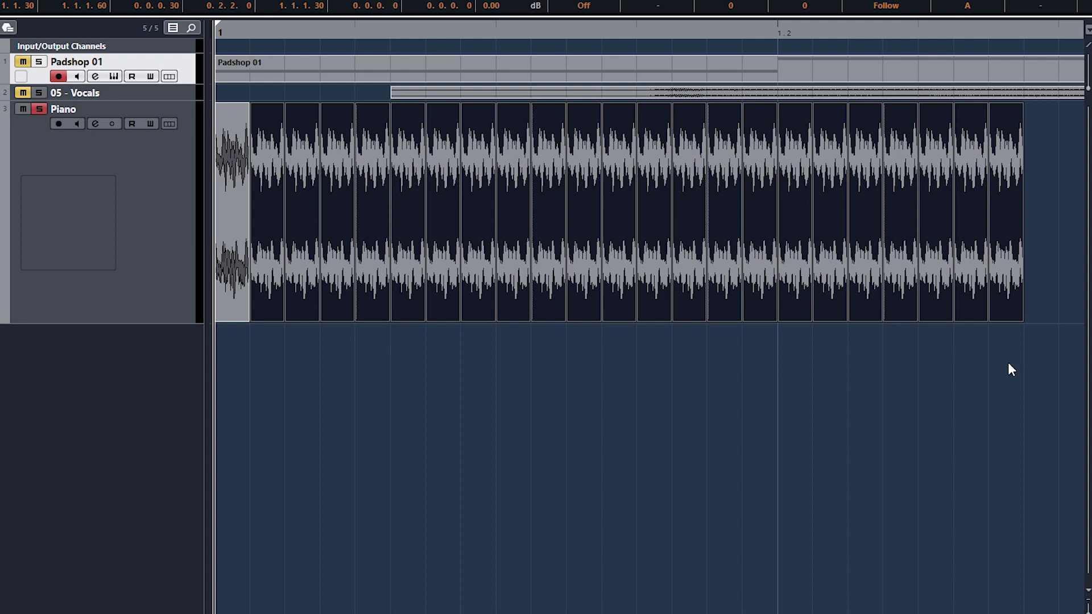
Step: Select all slices, set Grid to 1/128, halve them, and copy them one grid step later
drag(1019, 380, 228, 287)
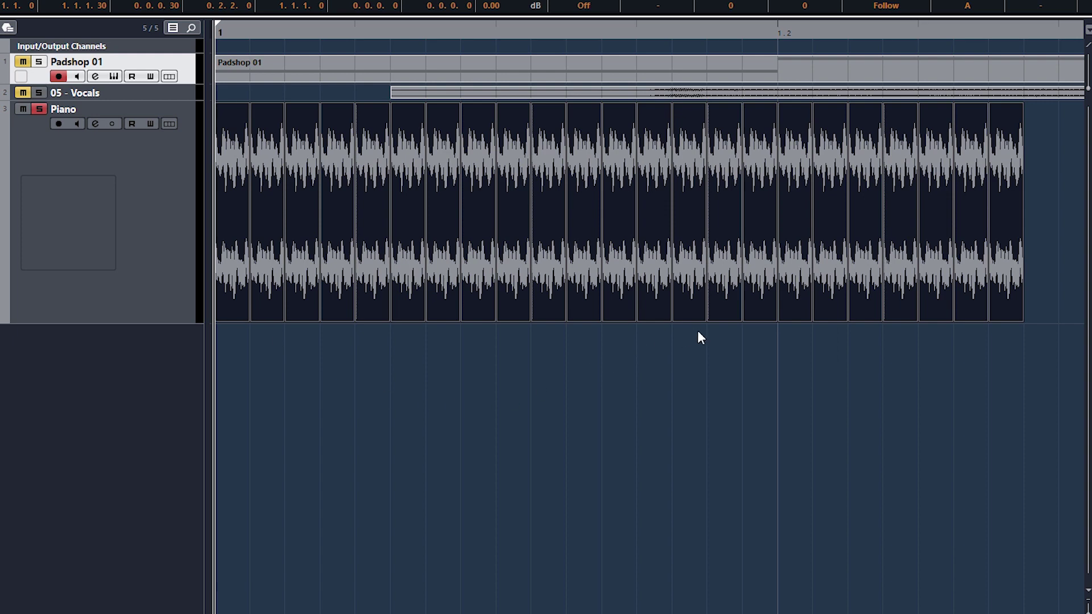
mouse_move(715, 296)
click(967, 3)
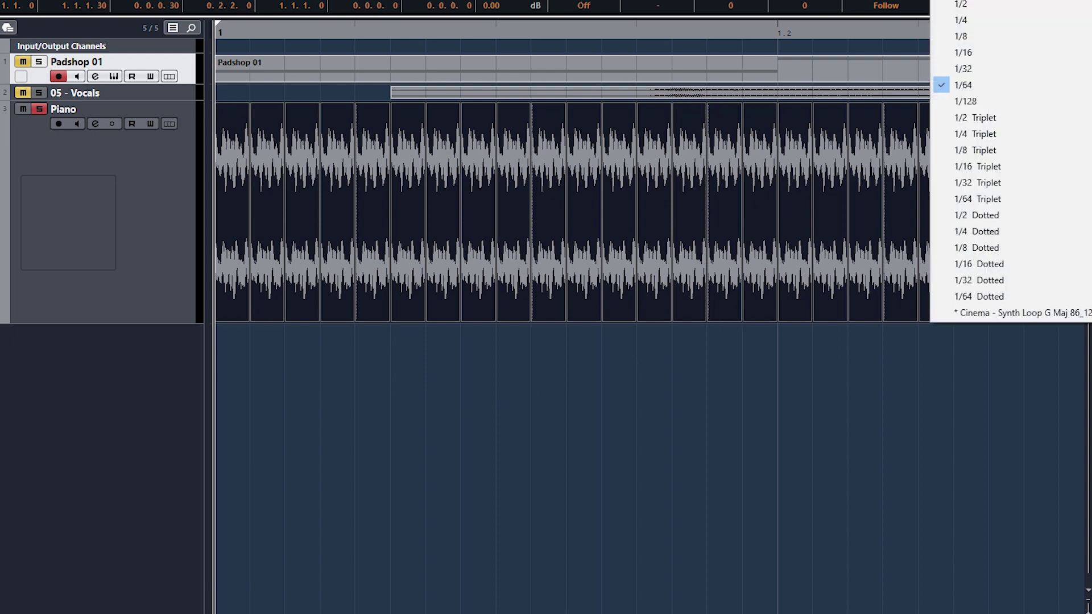
click(961, 100)
drag(1022, 319, 1000, 320)
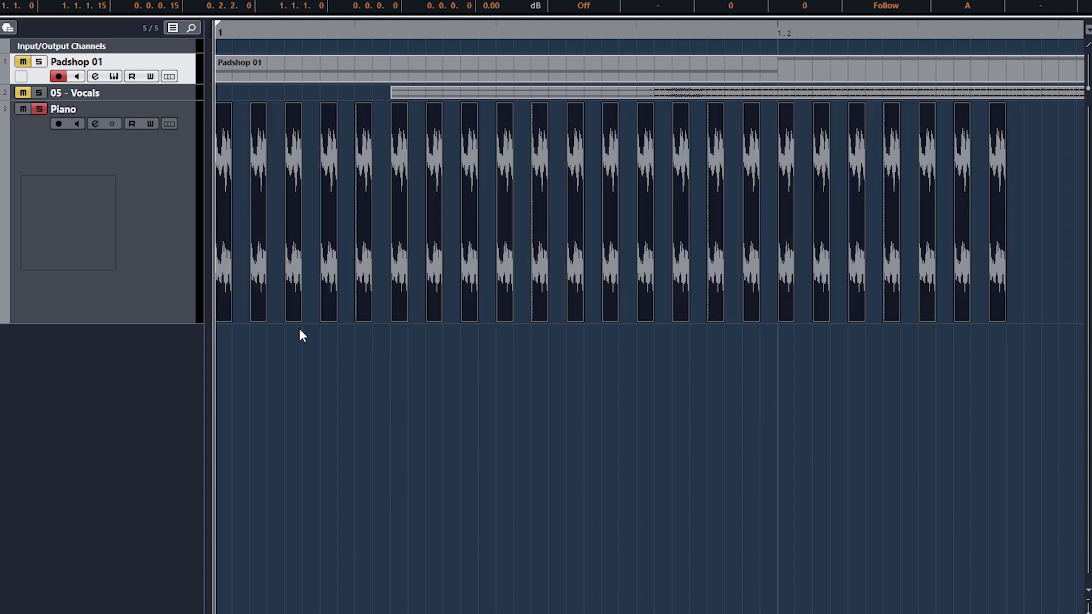
drag(224, 305, 244, 297)
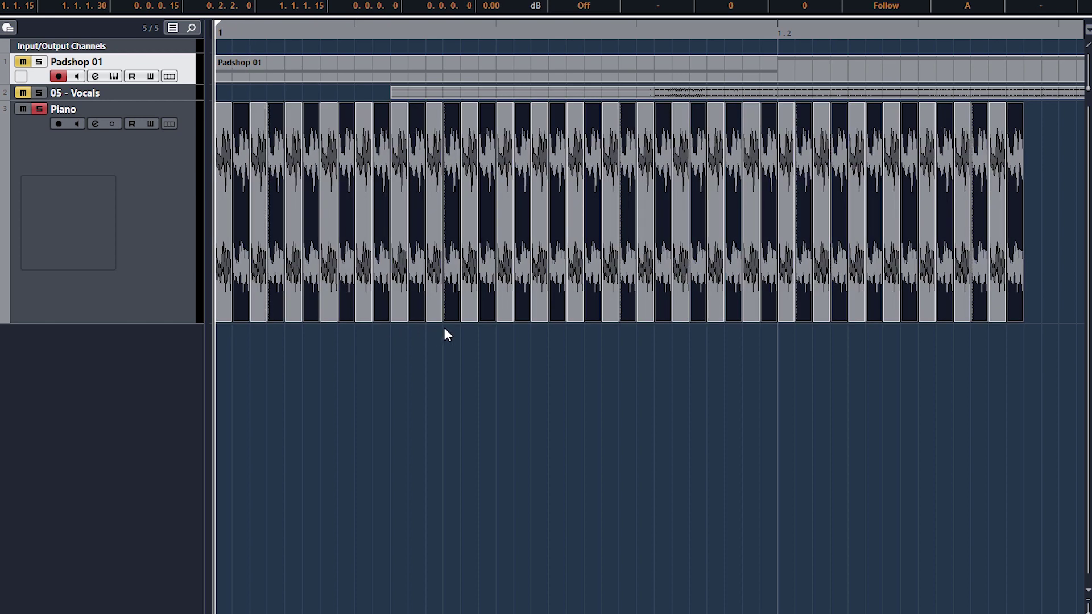
key(space)
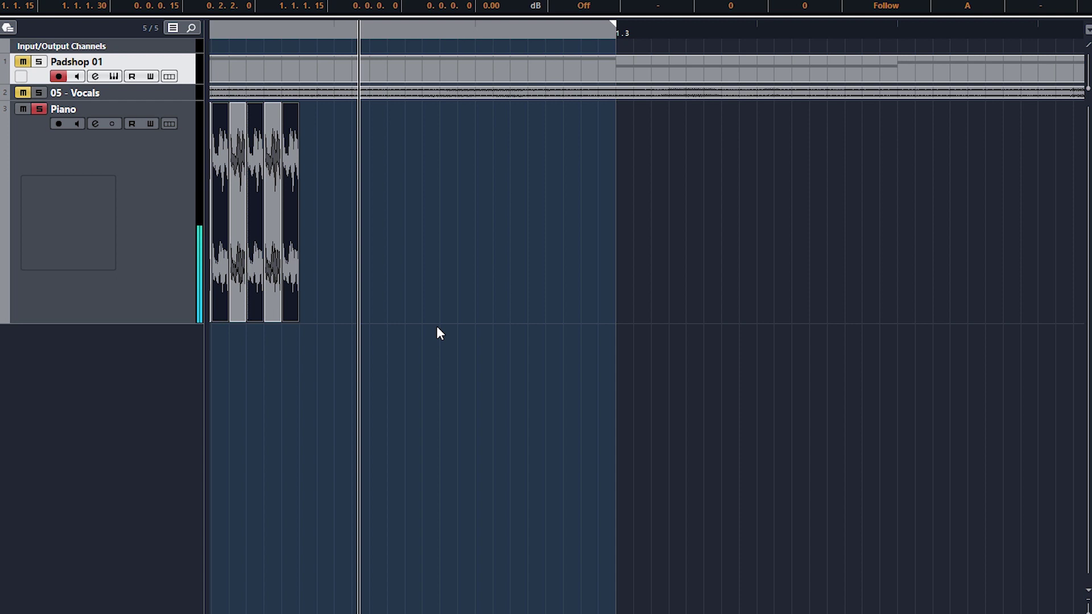
Step: Delete the selected piano slices, play back the remaining row, and select the Padshop 01 track
key(space)
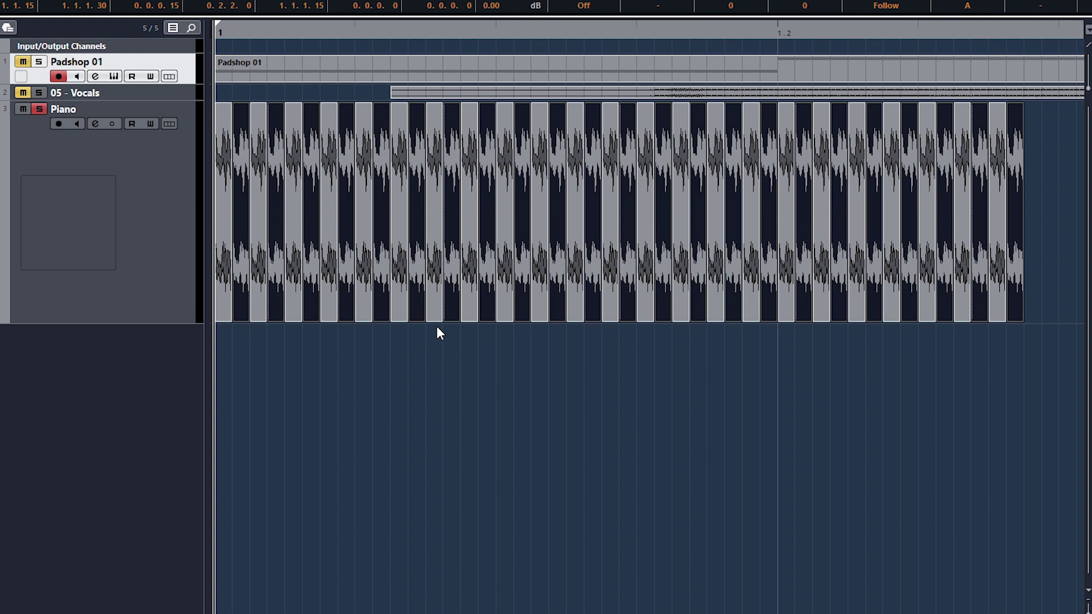
key(space)
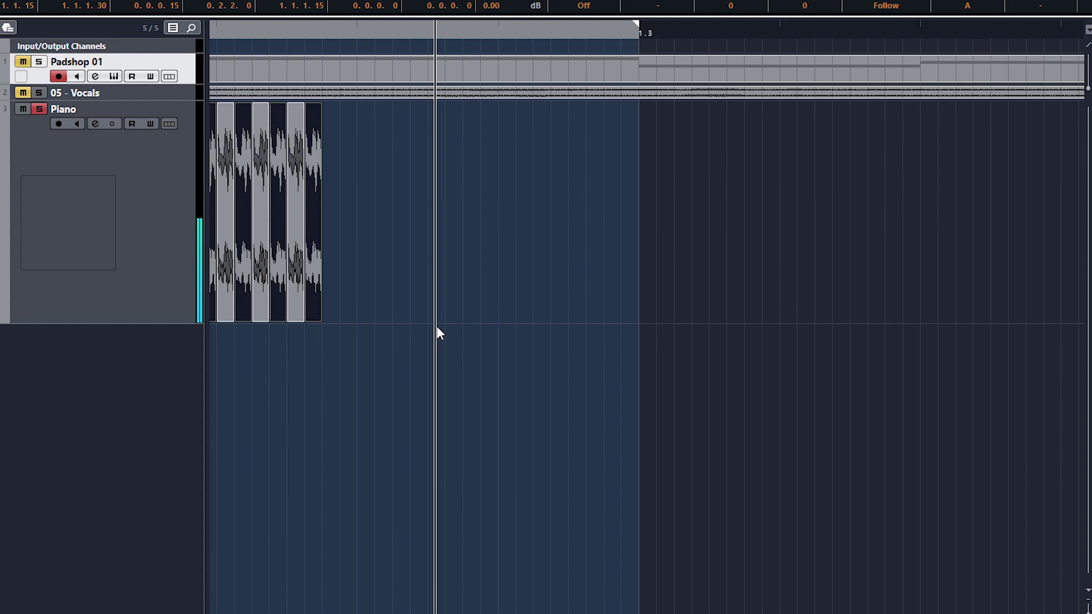
key(Delete)
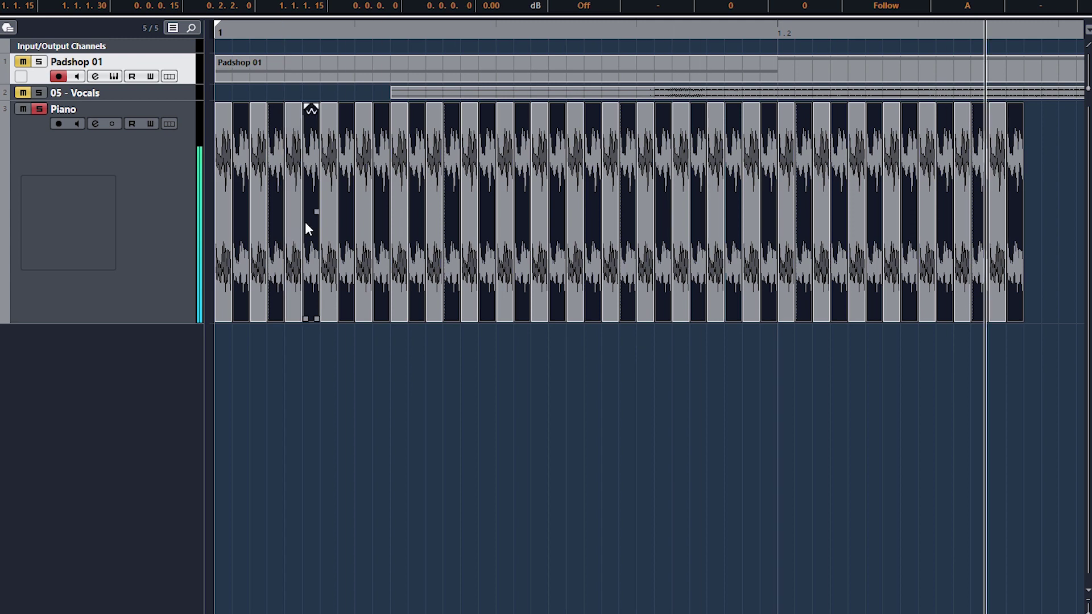
key(space)
click(145, 164)
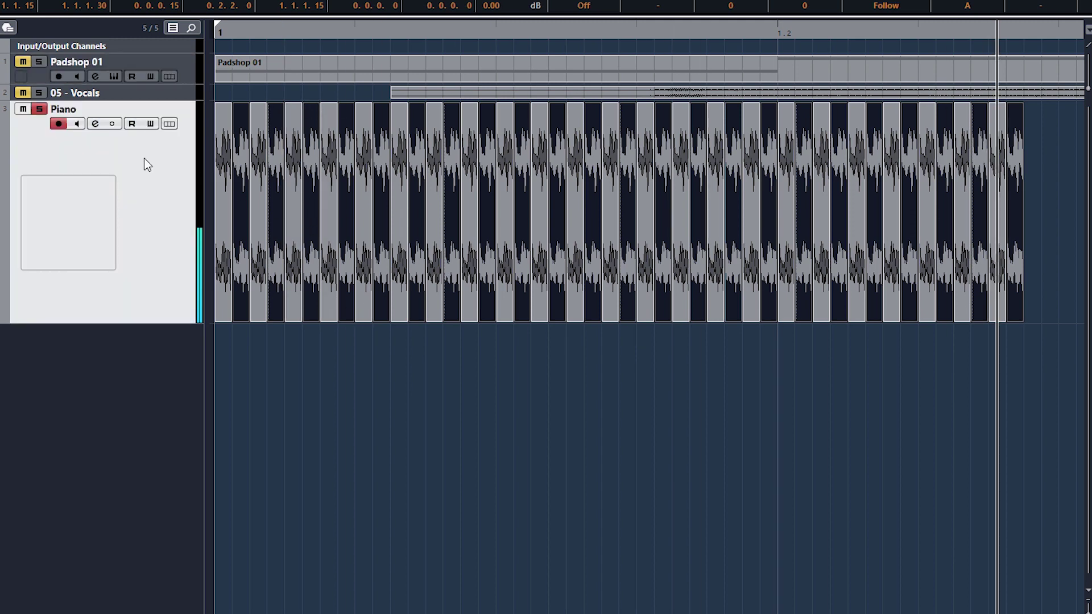
click(182, 64)
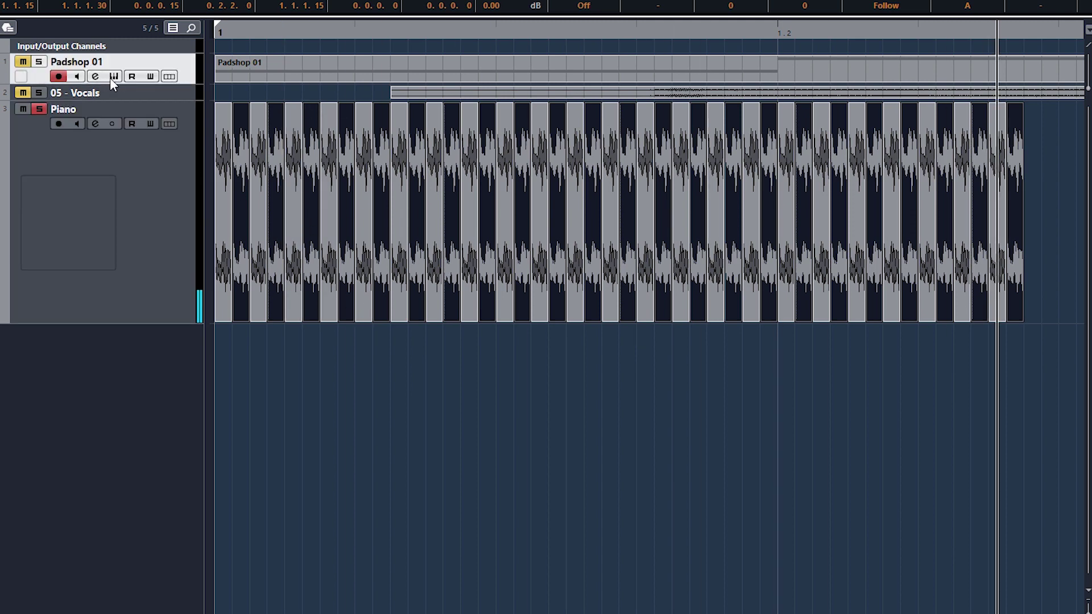
click(113, 77)
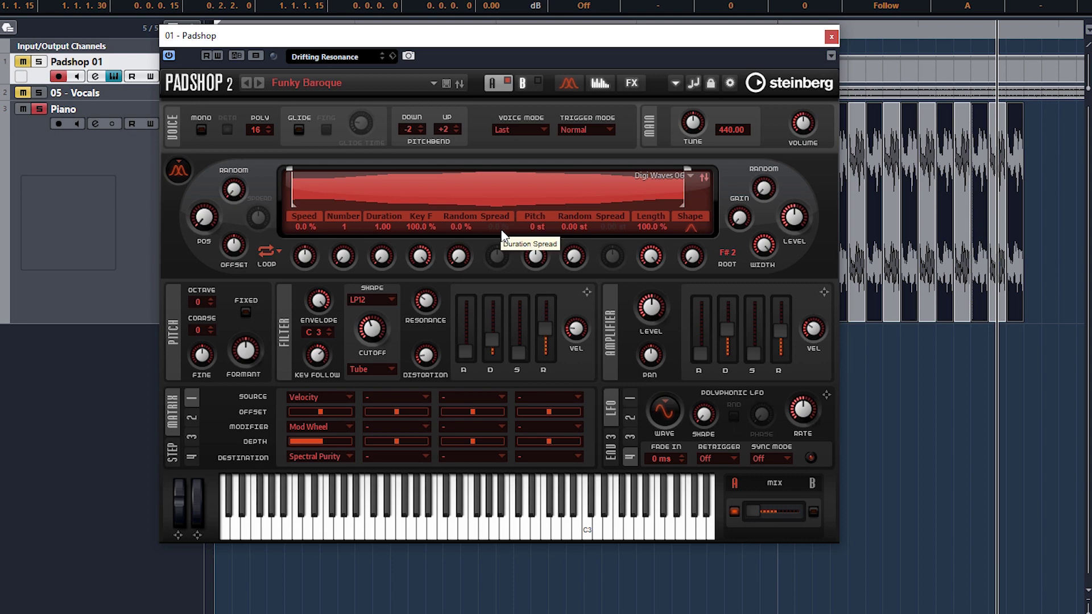
drag(653, 37, 582, 112)
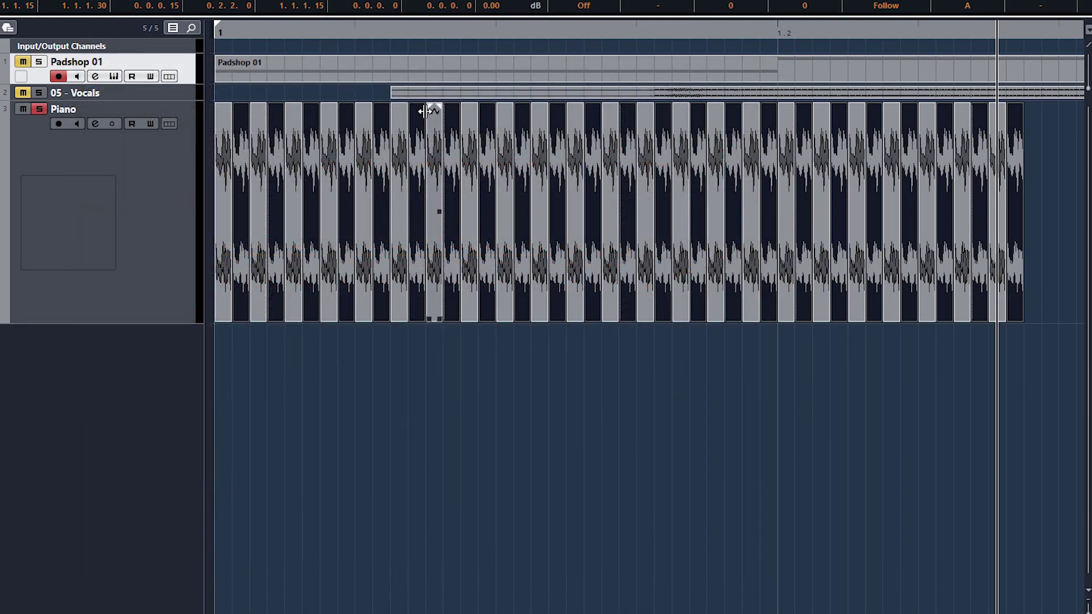
Step: Select all piano slices and drag a fade-out and a fade-in onto every one
key(h)
key(h)
key(h)
key(h)
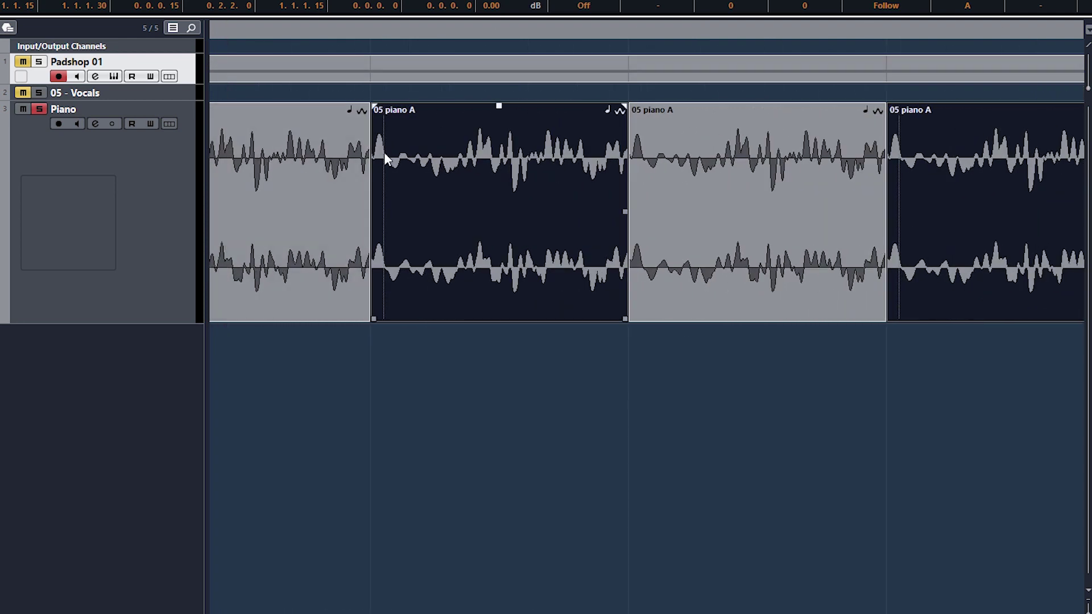
key(ctrl+a)
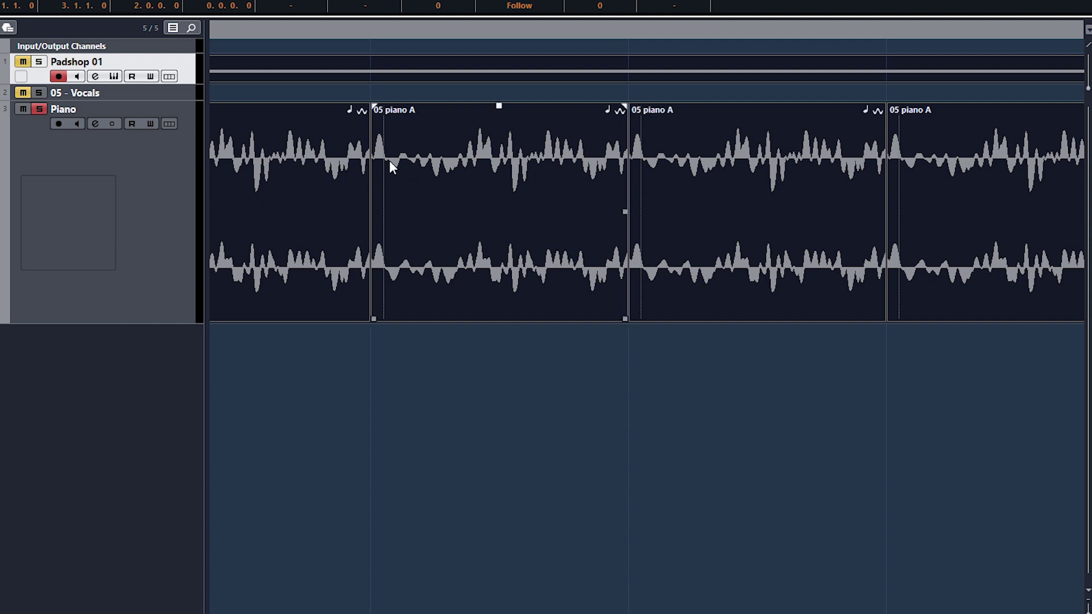
drag(362, 108, 284, 106)
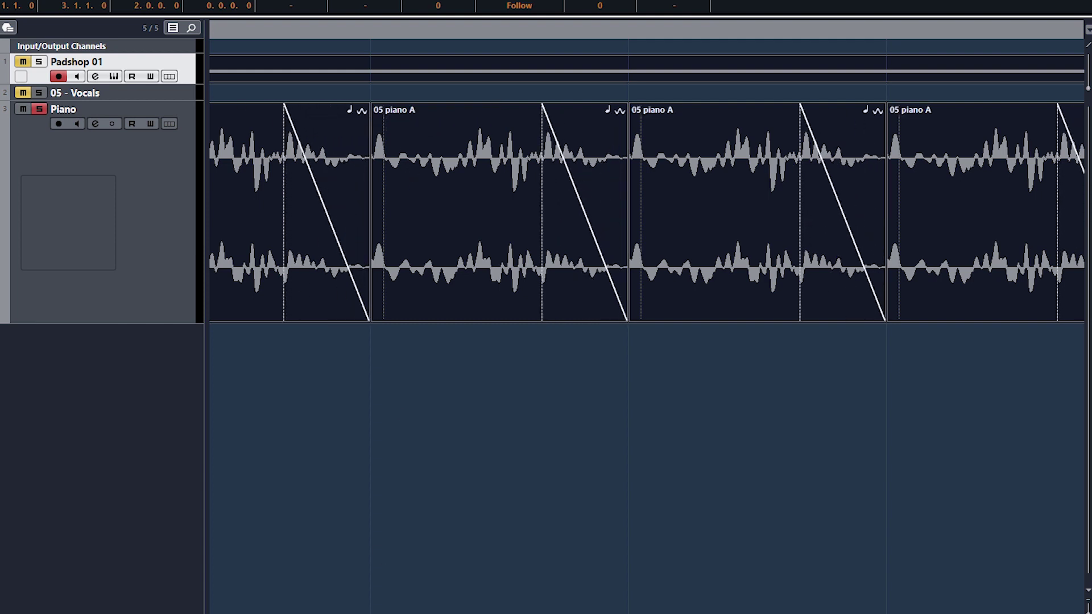
key(Home)
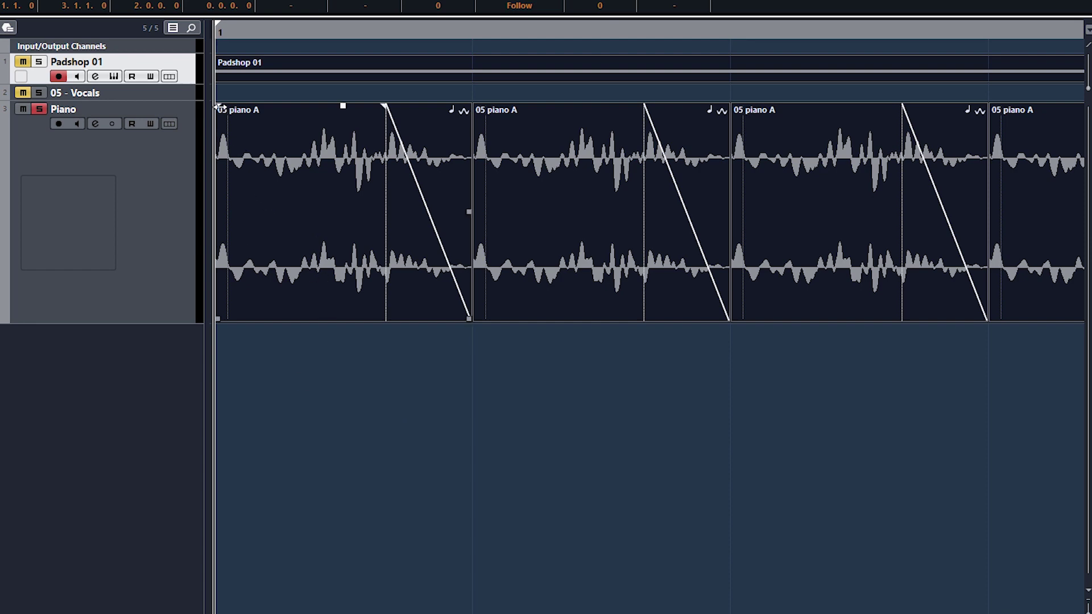
drag(218, 108, 314, 115)
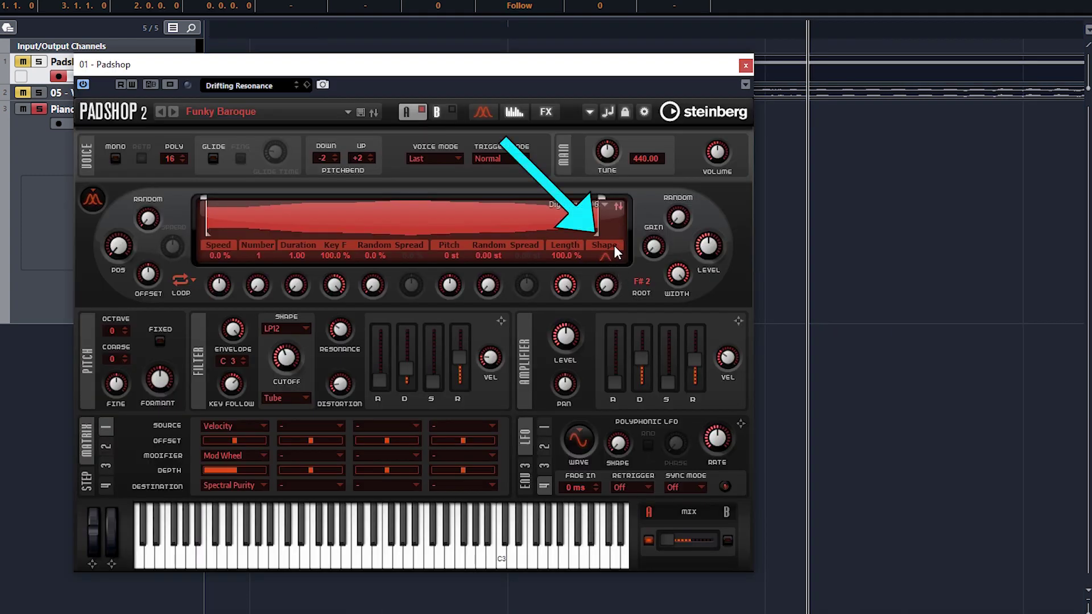
click(607, 256)
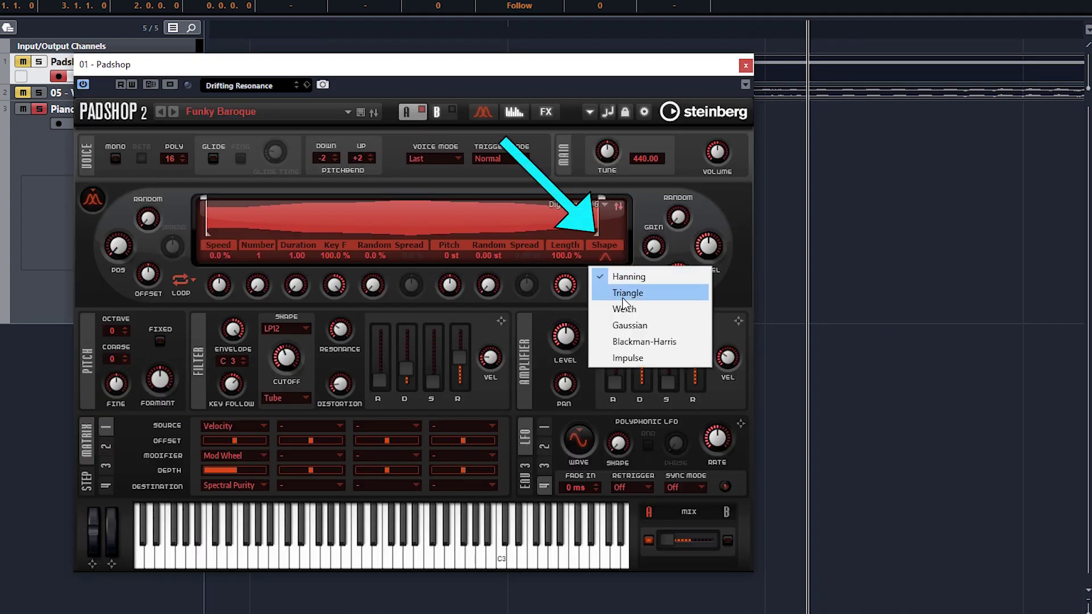
click(624, 325)
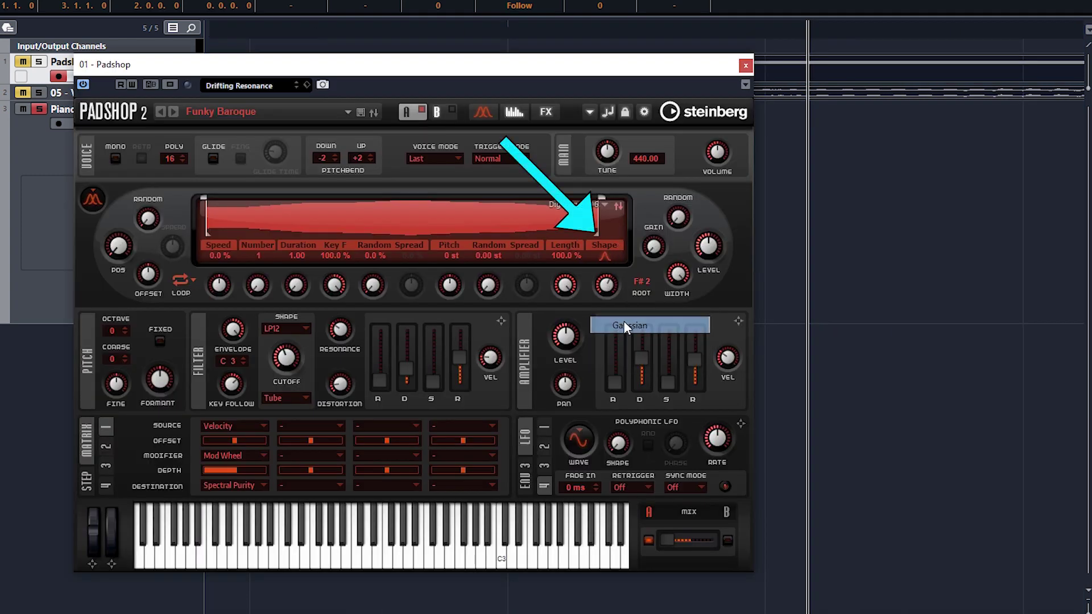
click(607, 256)
click(624, 358)
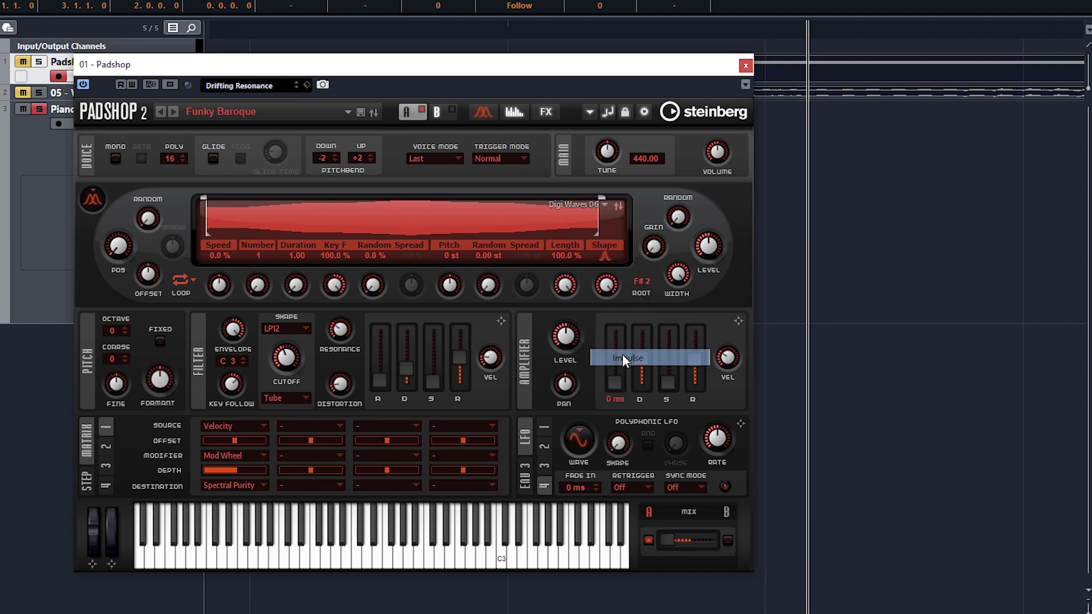
click(610, 256)
click(627, 276)
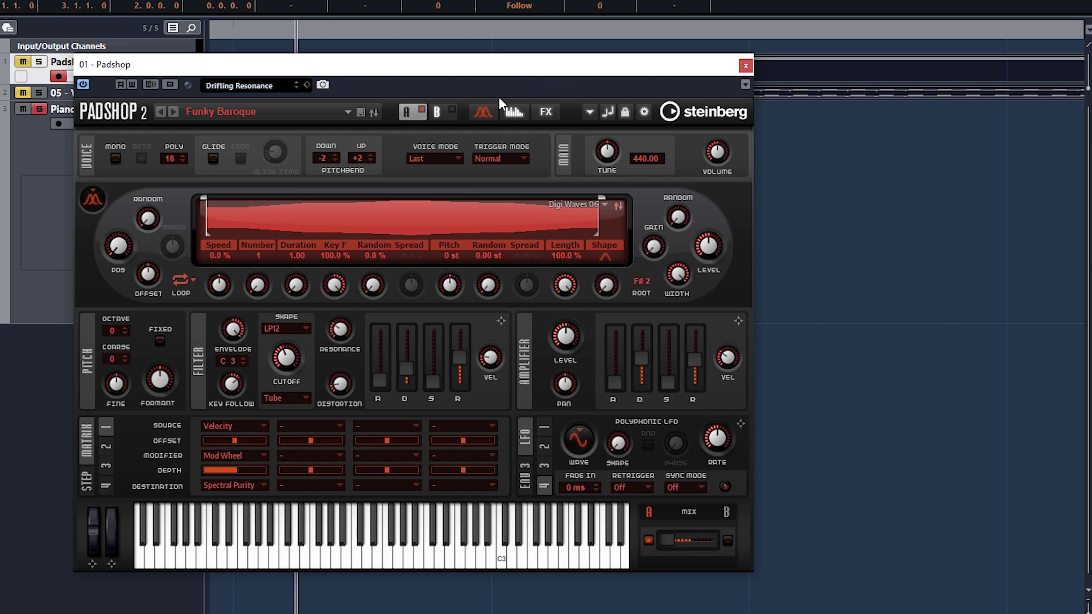
click(508, 114)
click(544, 114)
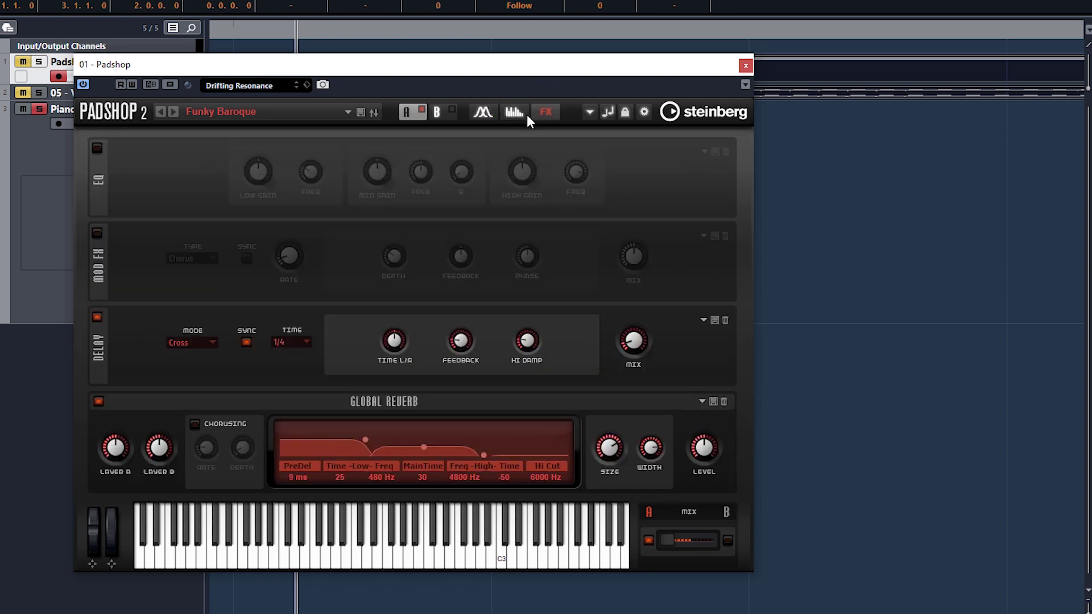
click(481, 112)
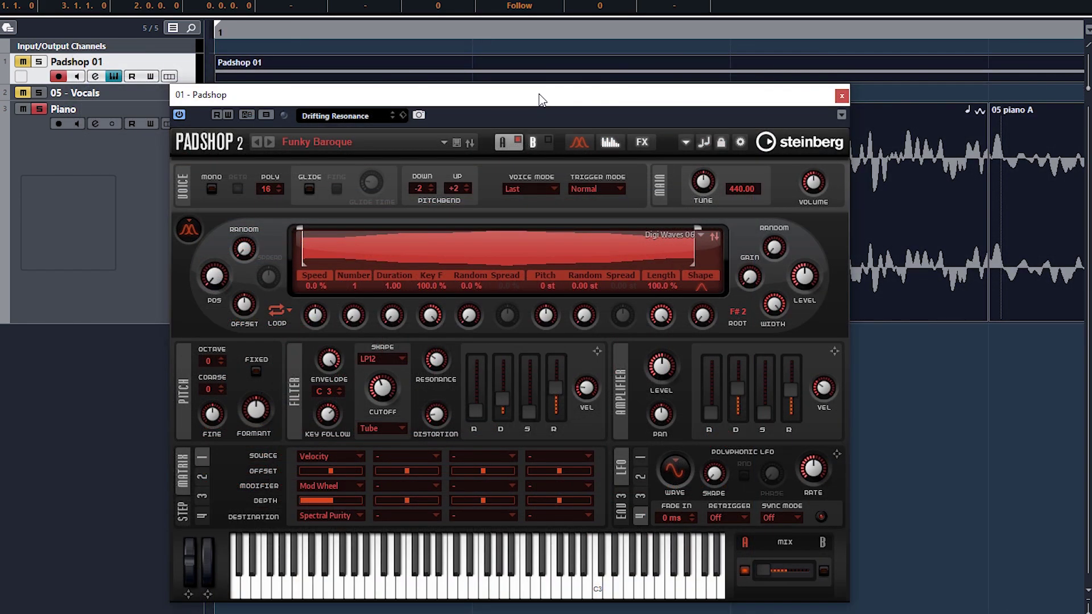
Step: Select the piano slices, zoom out, and raise the Padshop grain Number from 1 to 8
drag(536, 94, 568, 353)
click(339, 227)
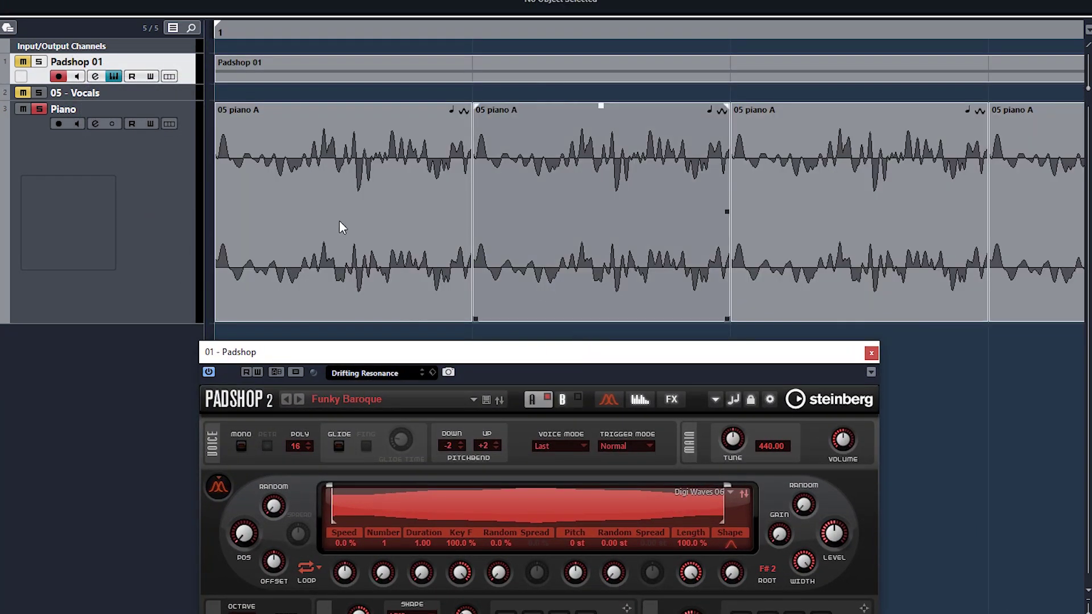
key(g)
key(g)
key(g)
key(g)
key(g)
key(g)
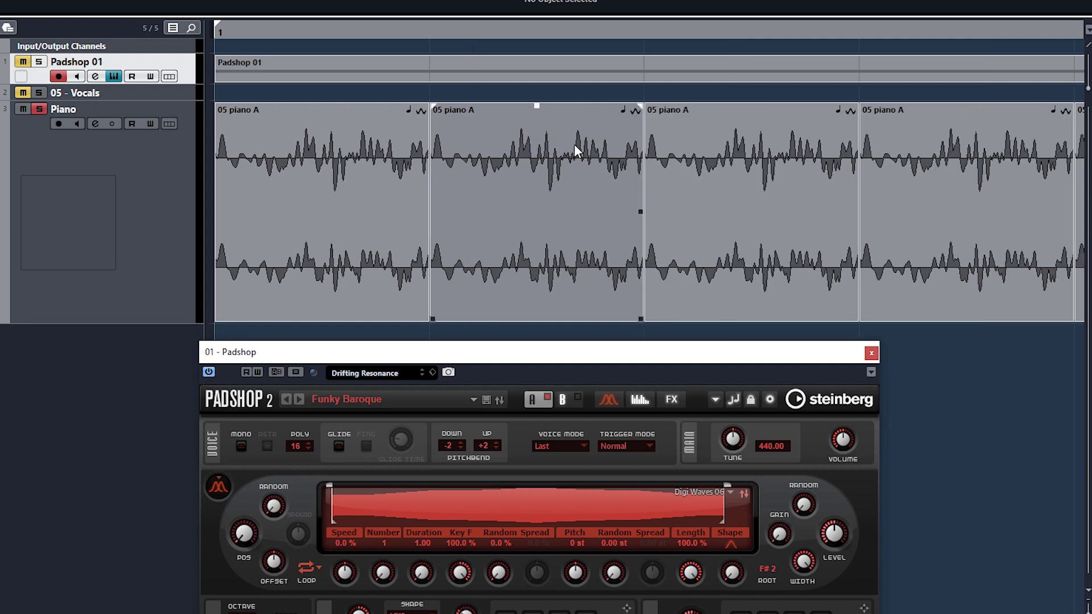
key(g)
key(g)
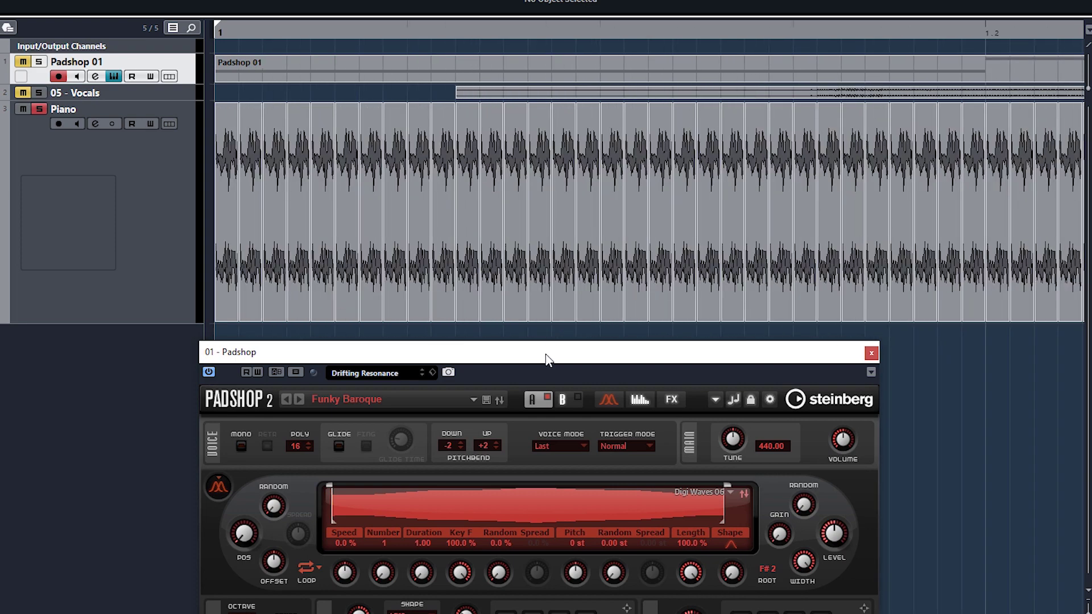
drag(546, 354, 505, 66)
drag(342, 285, 344, 264)
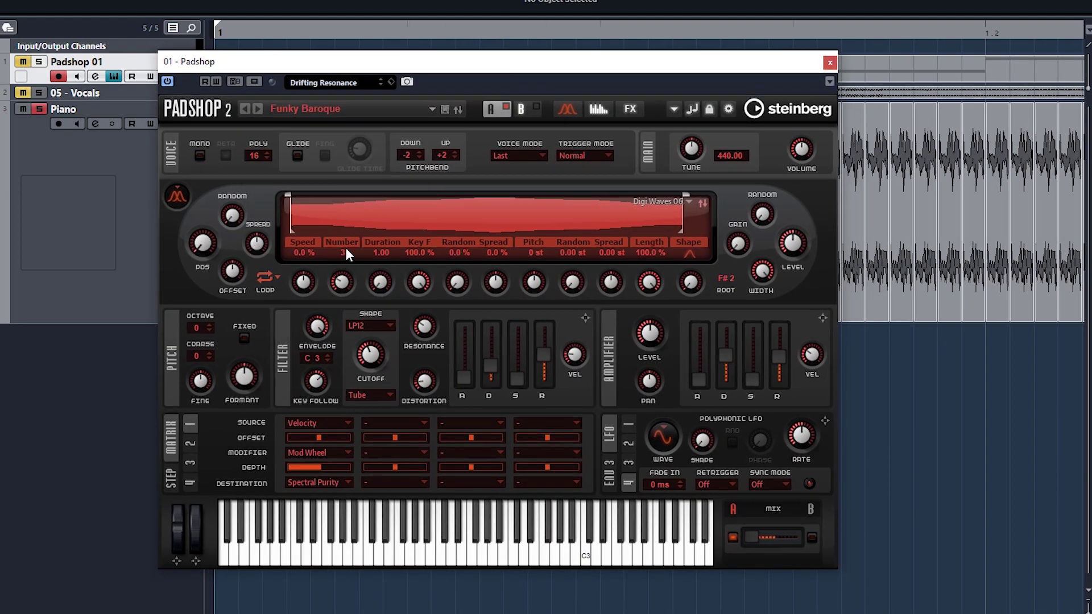
drag(353, 179, 356, 154)
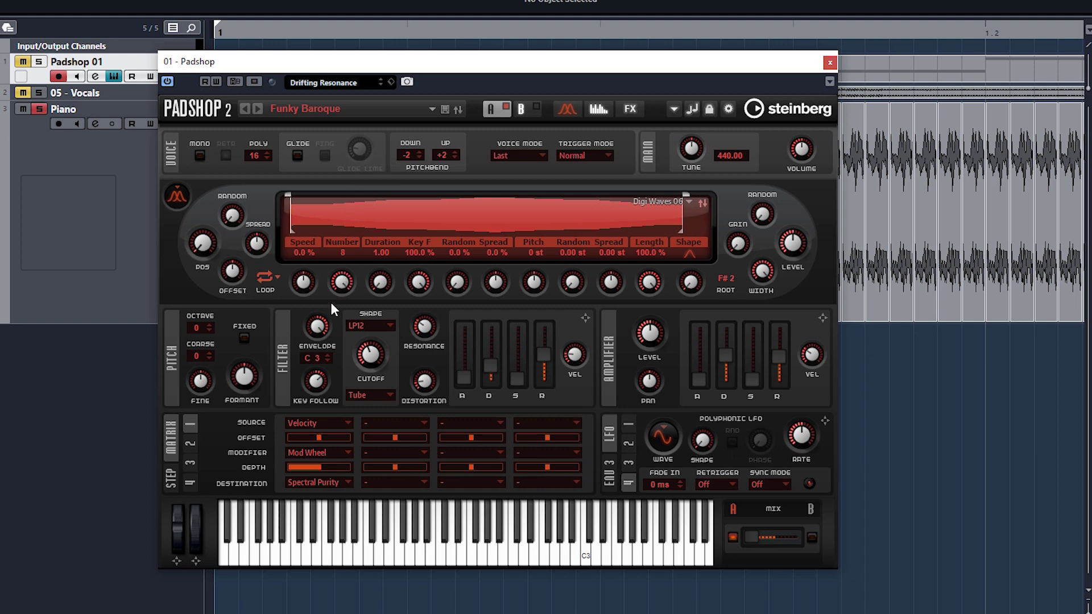